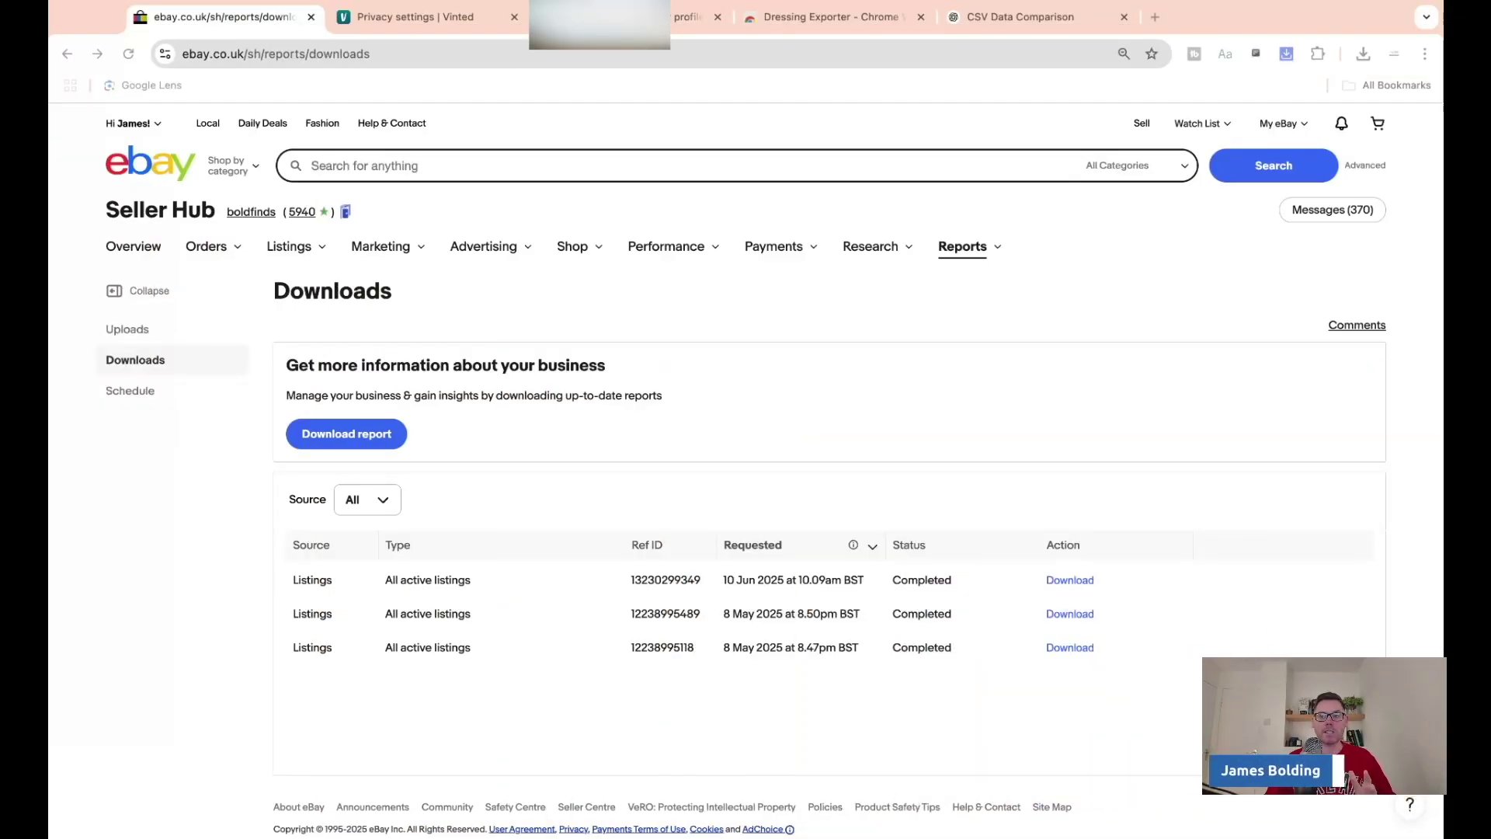
# - Open the Downloads page under Reports in the eBay Seller Hub
pyautogui.click(56, 99)
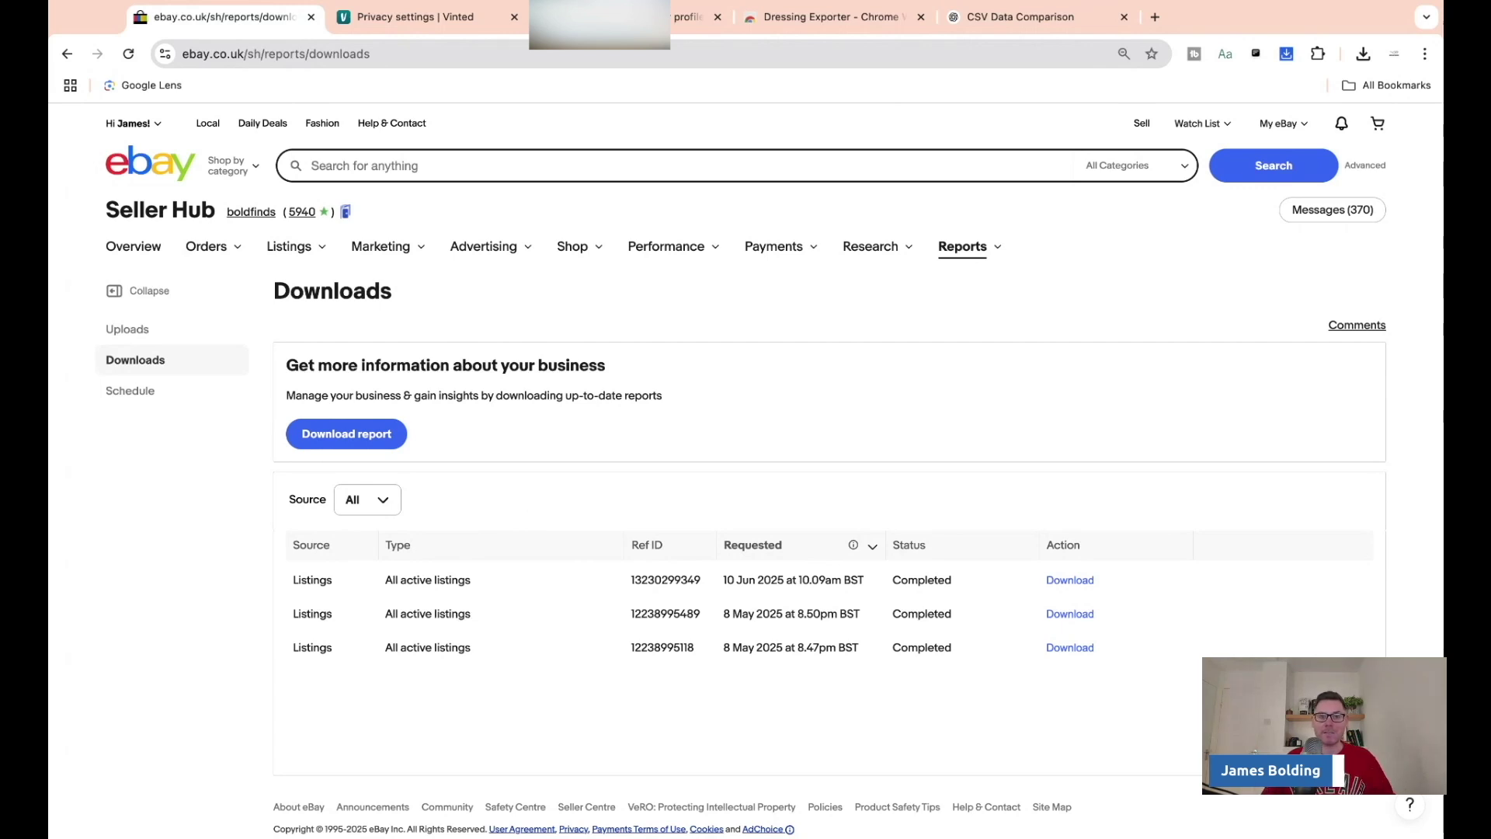
pyautogui.click(974, 249)
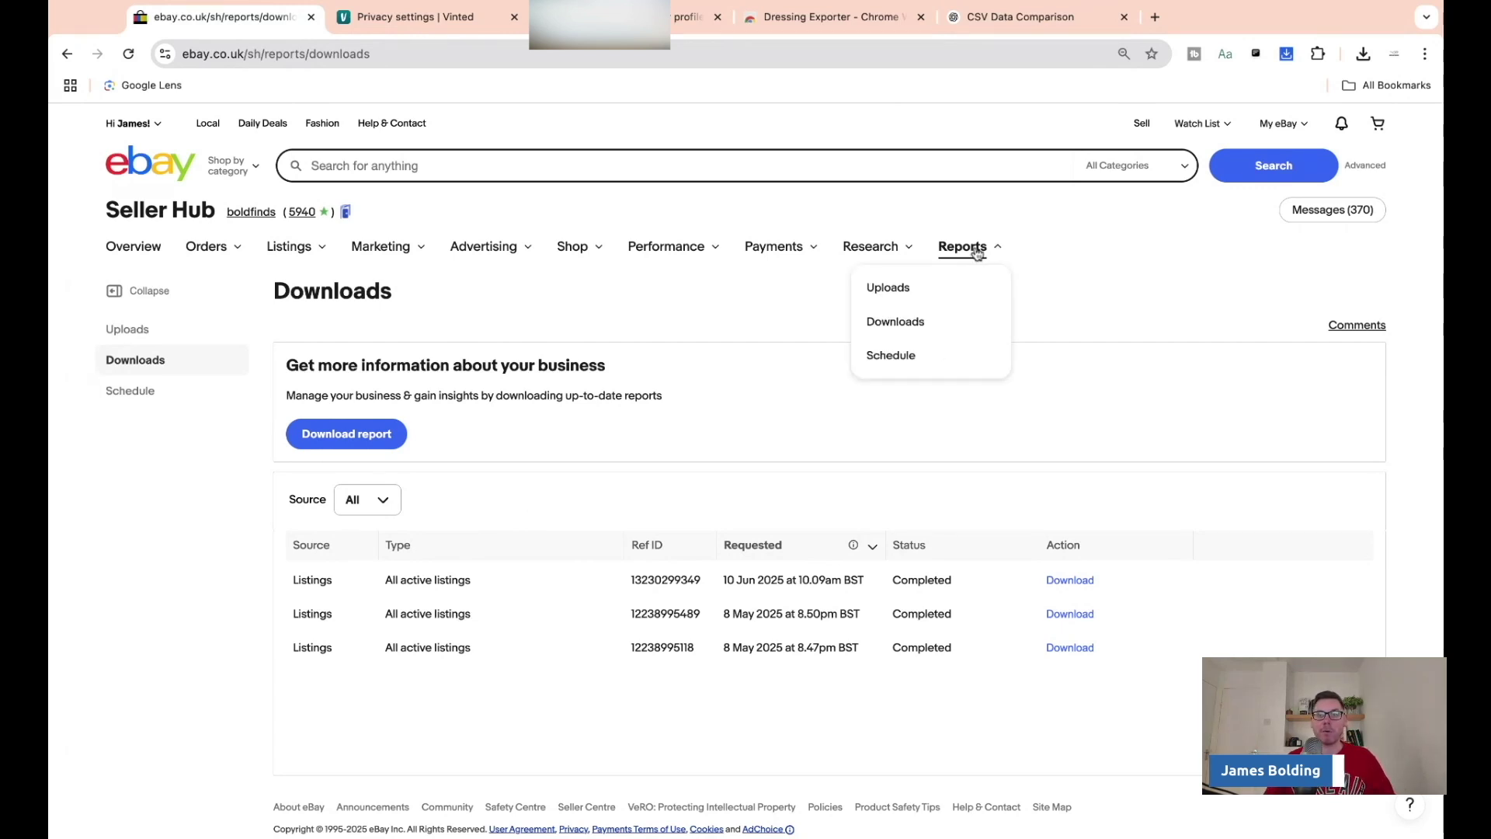
pyautogui.click(913, 327)
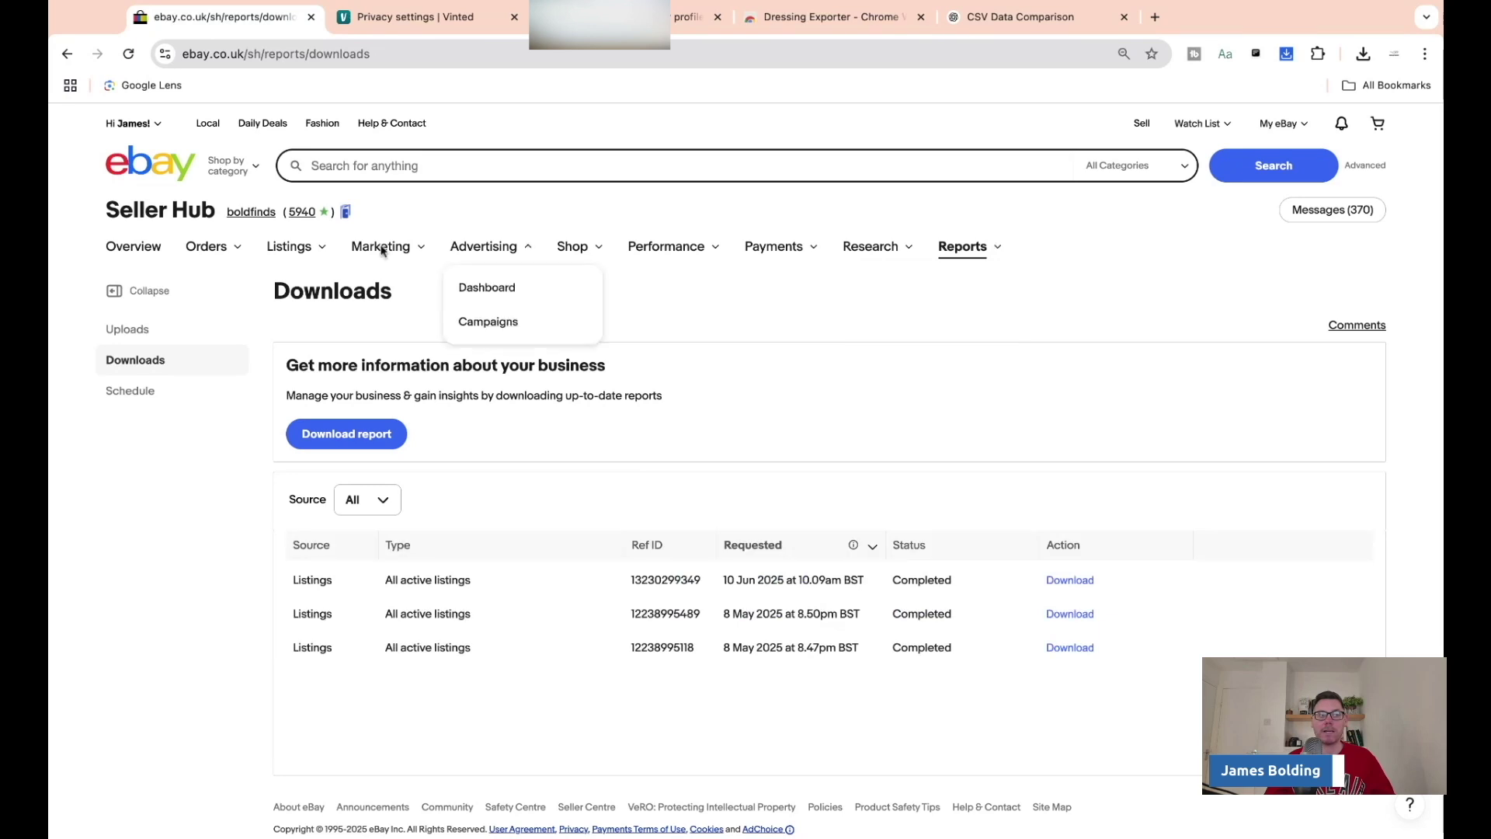
# - Request a new download report with Listings as the source and All active listings as the type
pyautogui.click(377, 438)
pyautogui.click(520, 317)
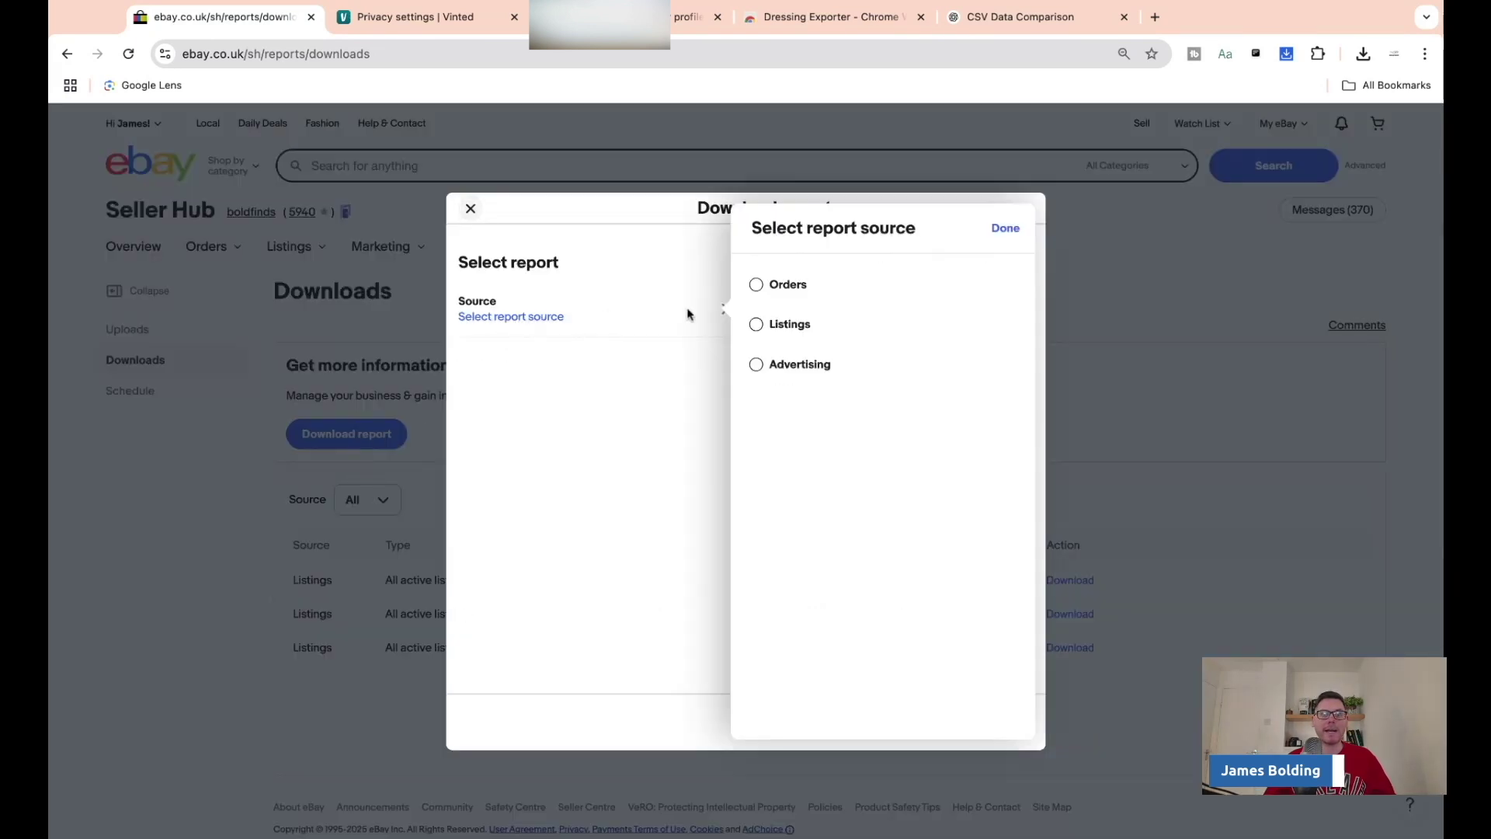
pyautogui.click(758, 325)
pyautogui.click(631, 368)
pyautogui.click(796, 285)
pyautogui.click(1011, 229)
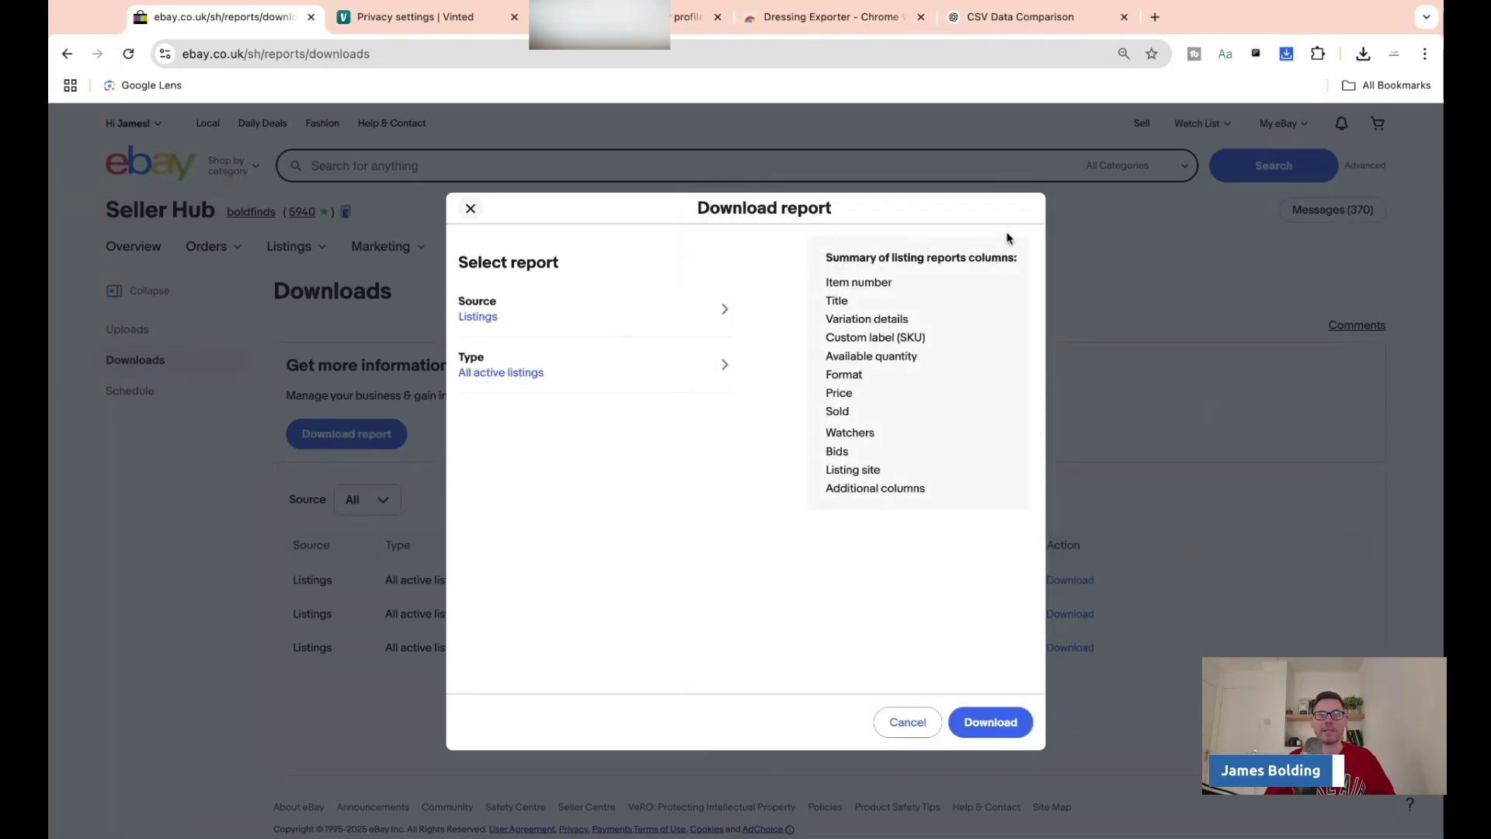
pyautogui.click(991, 722)
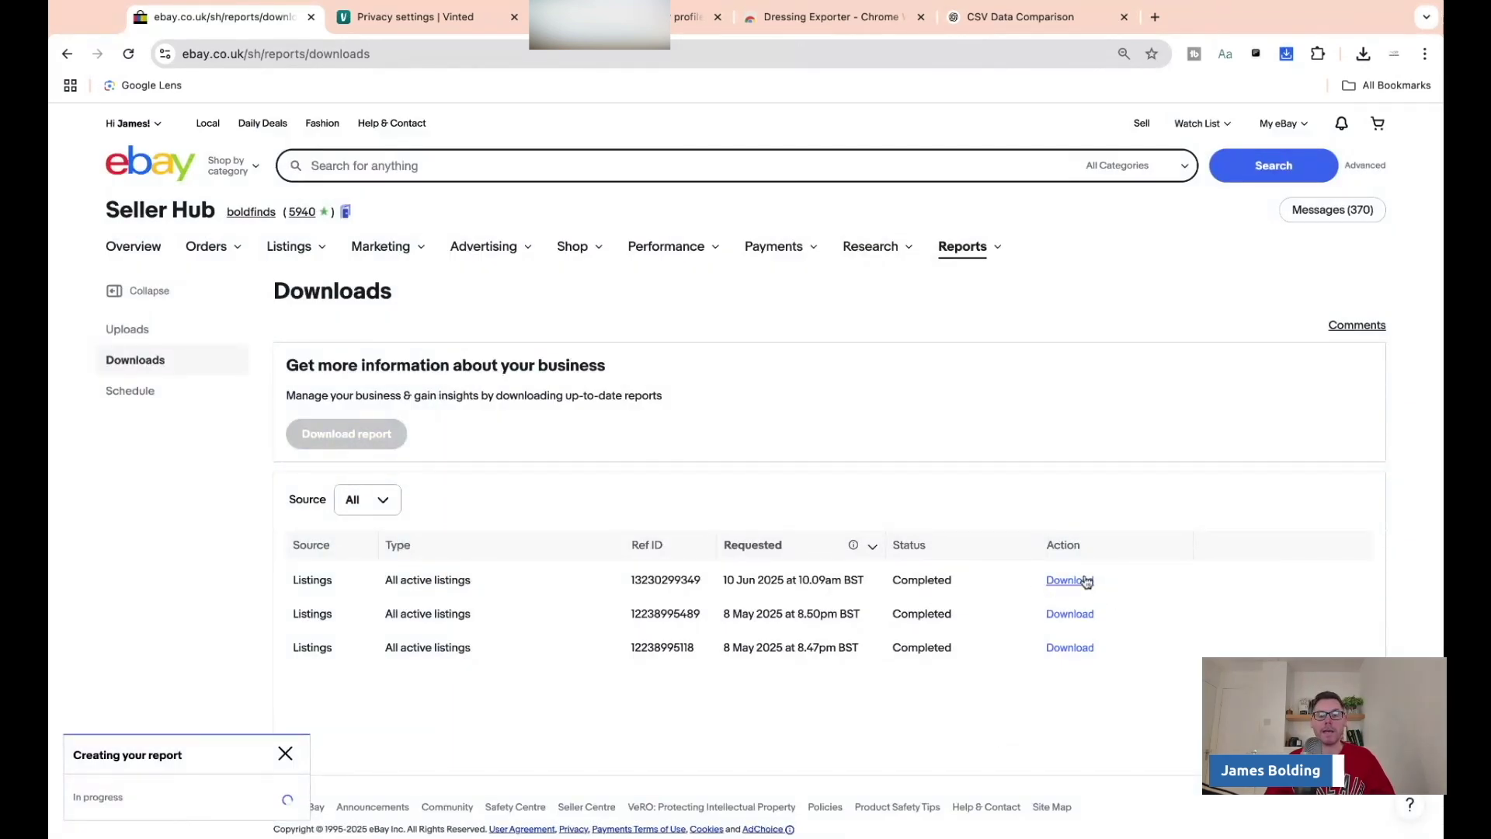
# - Switch to Vinted and try to request a copy of the account data from the privacy settings, returning to those settings
pyautogui.click(443, 29)
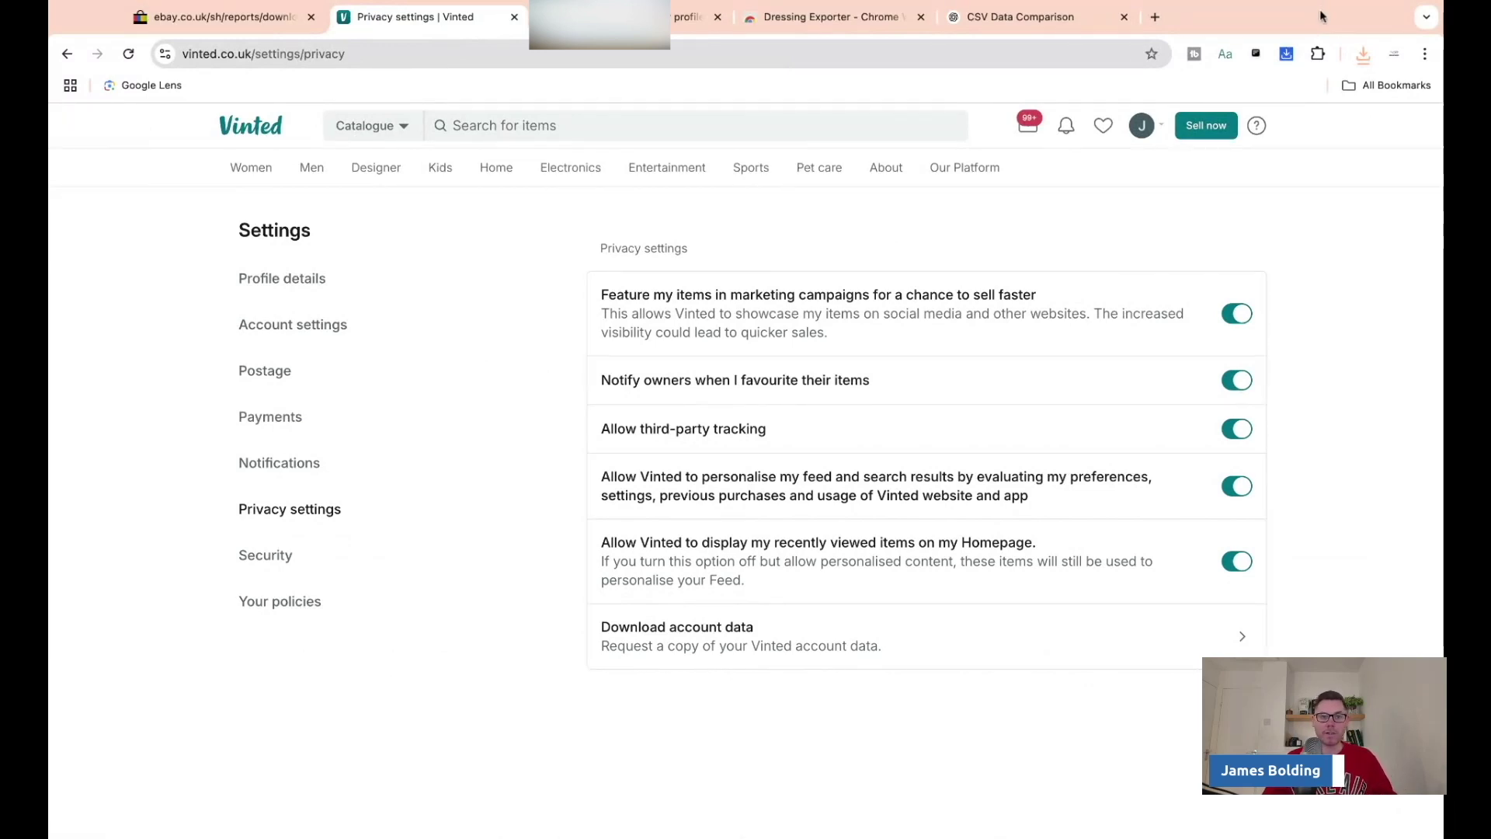
pyautogui.click(1151, 131)
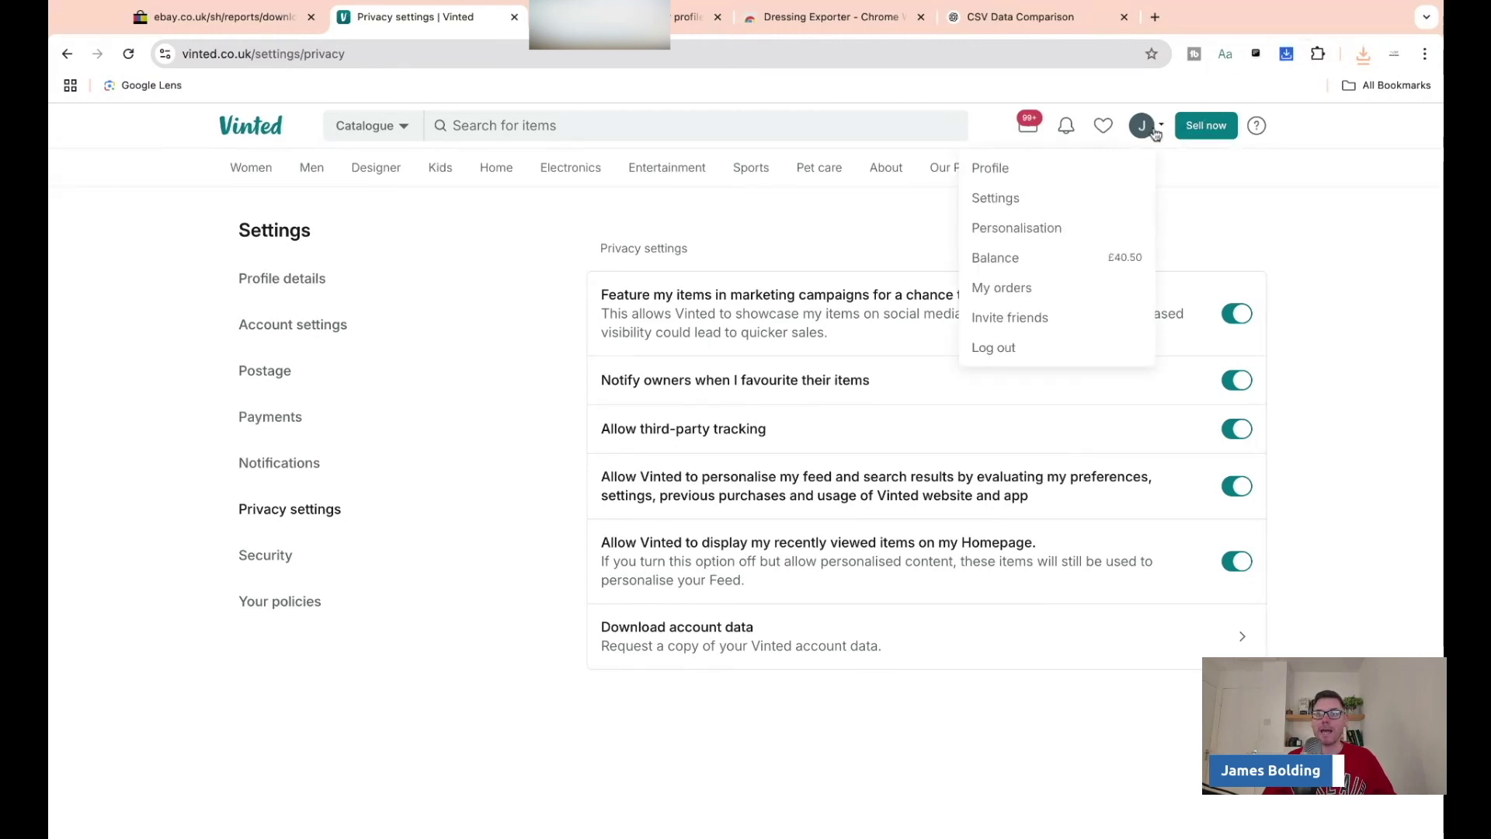
pyautogui.click(309, 513)
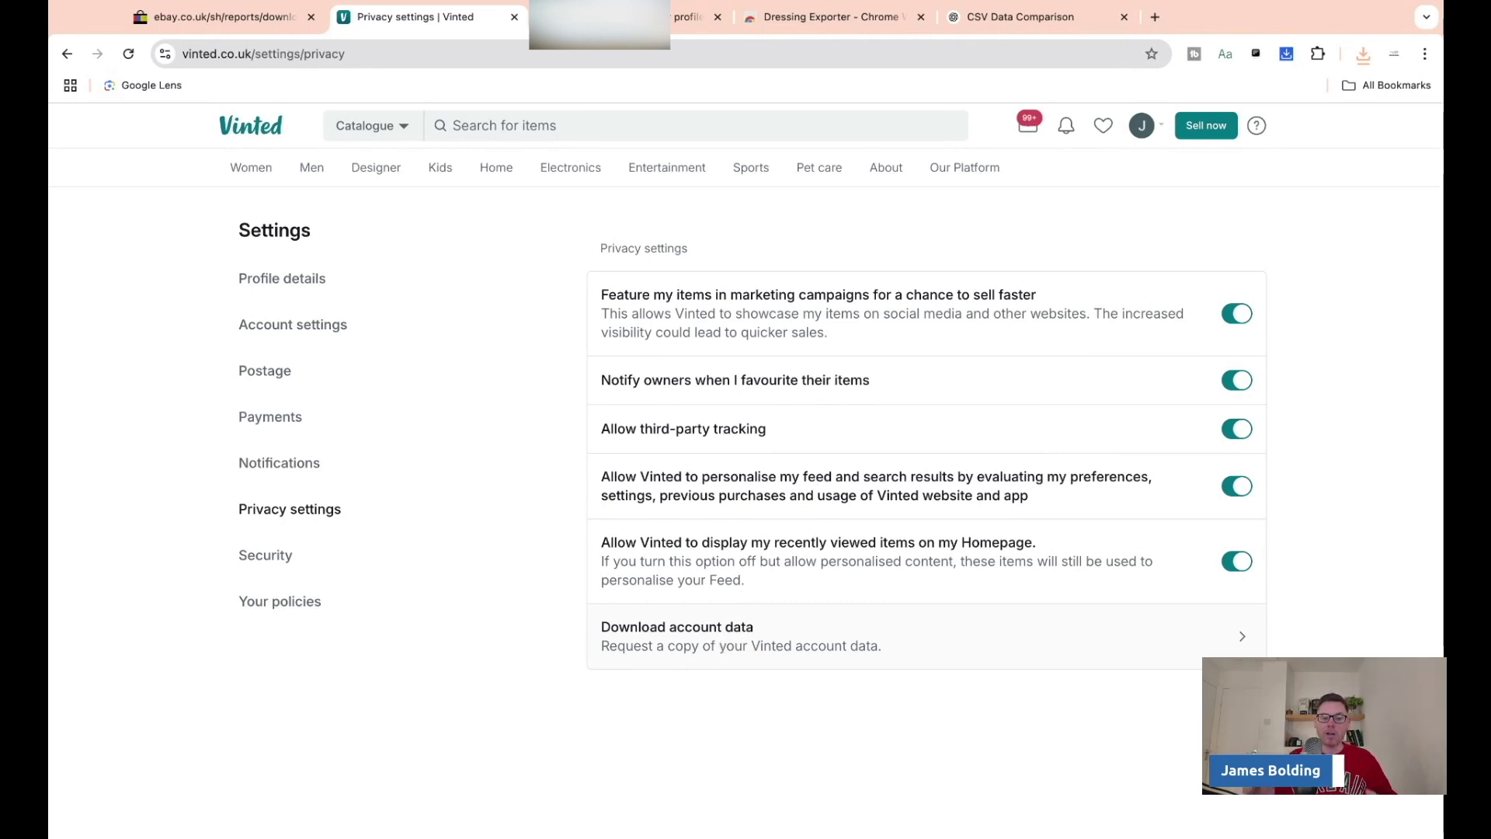
pyautogui.click(711, 637)
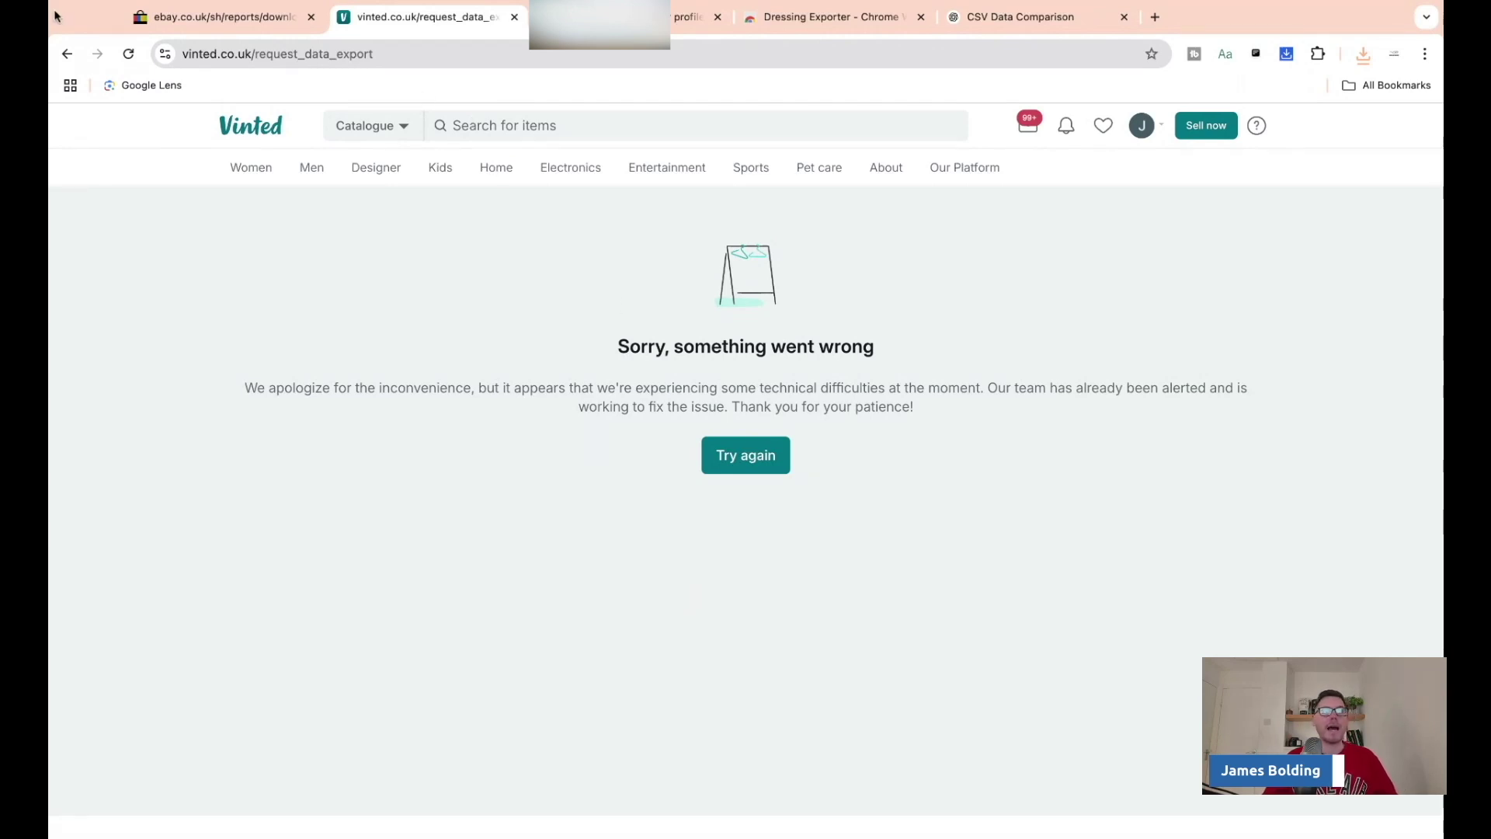
pyautogui.click(73, 56)
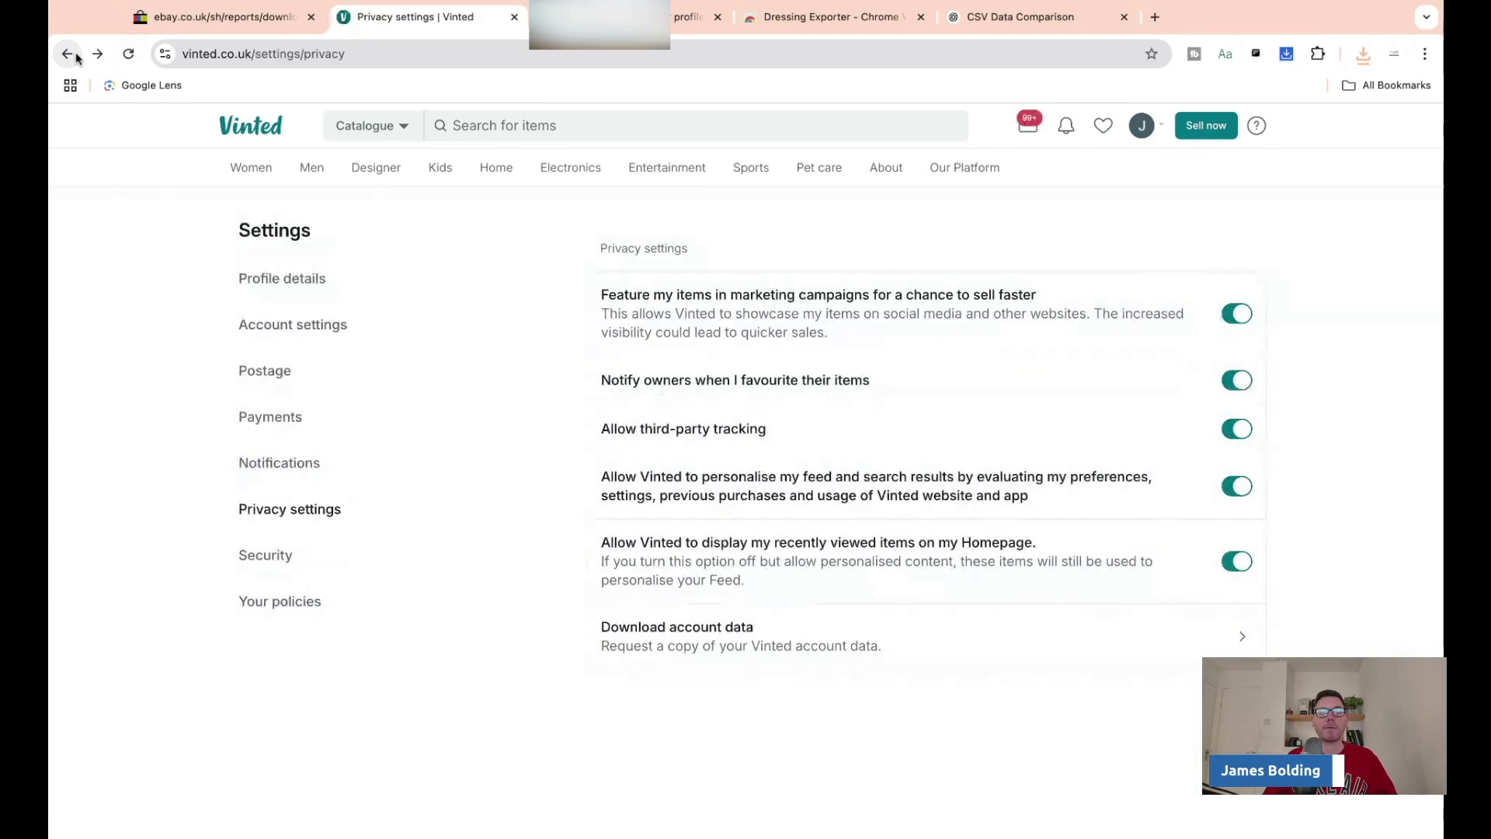
# - Examine the Dressing Exporter extension's Chrome Web Store page, including its overview and feature list
pyautogui.click(813, 24)
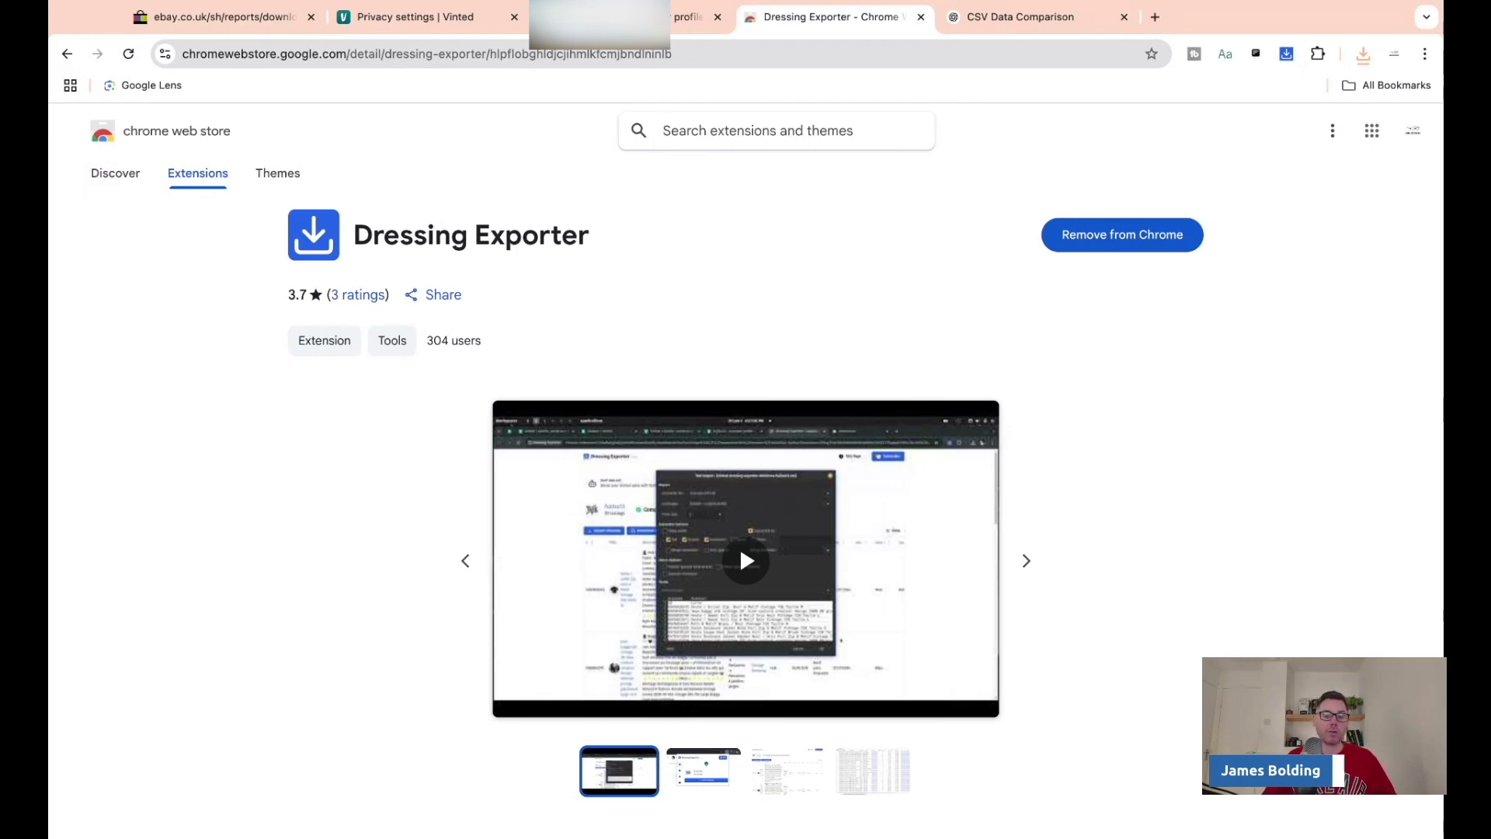
pyautogui.scroll(-3, 681, 274)
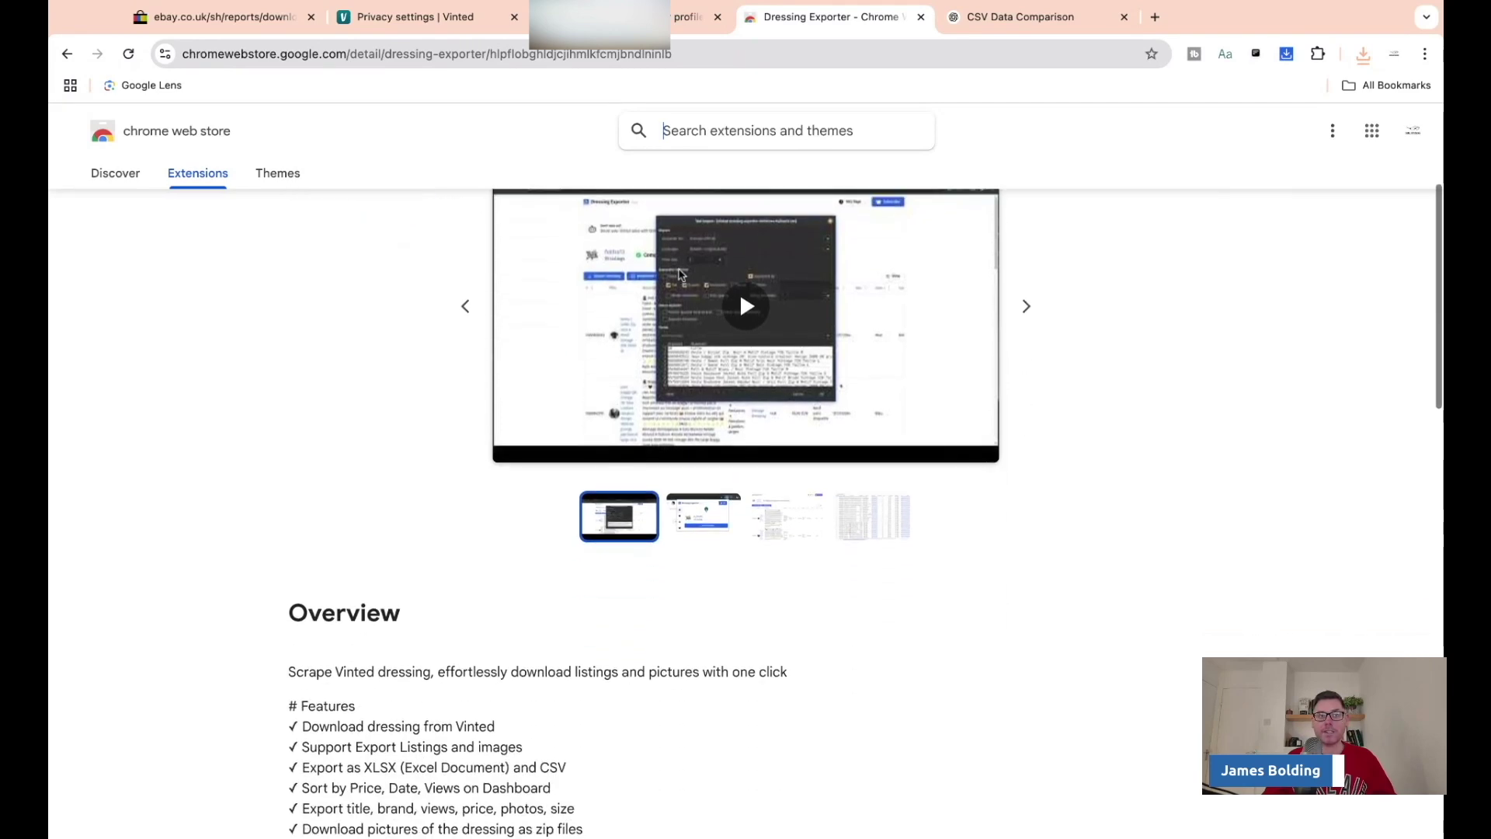
pyautogui.scroll(-2, 681, 273)
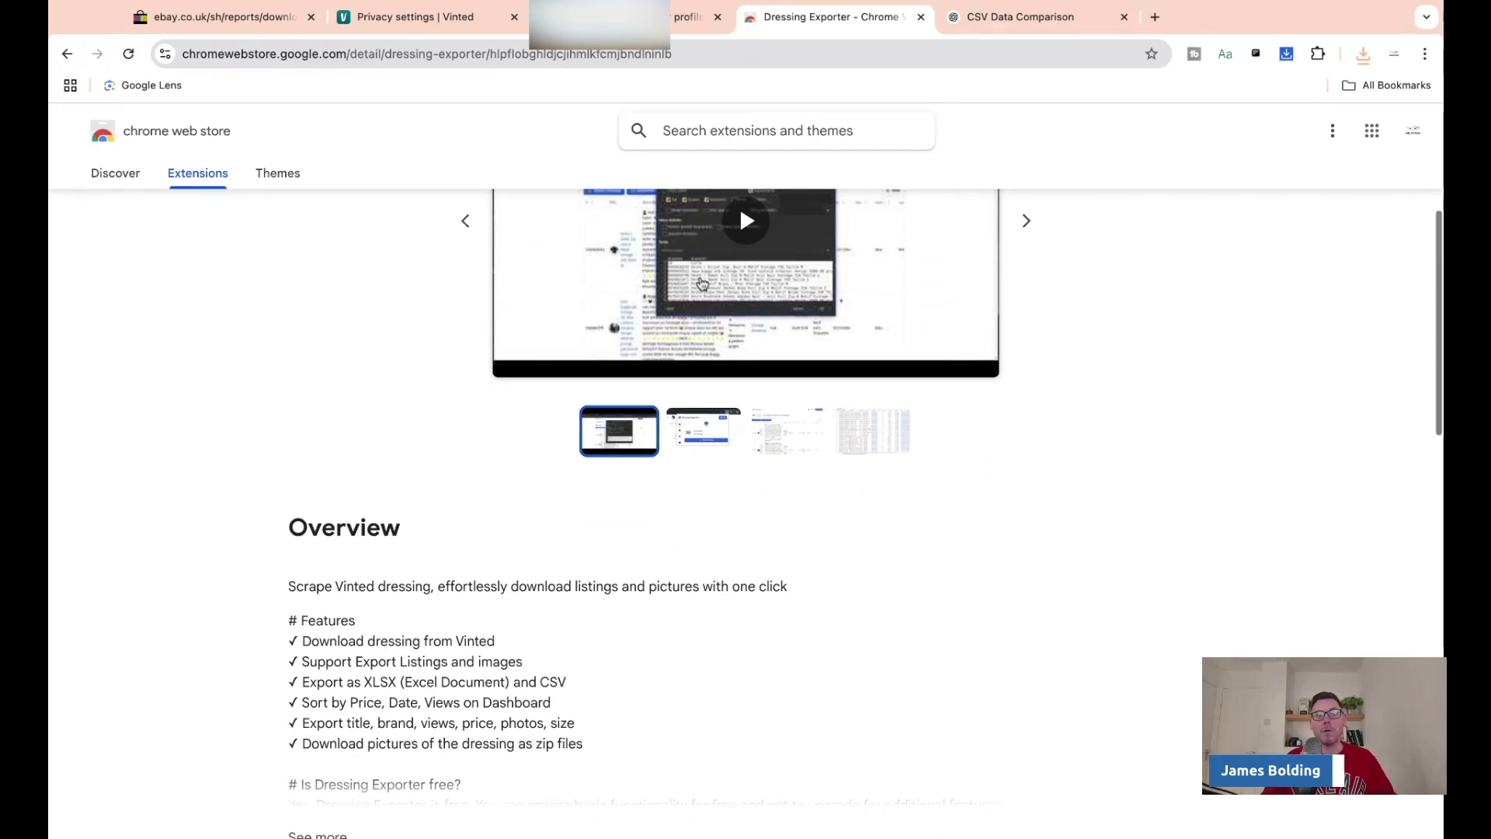
pyautogui.scroll(4, 707, 292)
pyautogui.scroll(-7, 706, 292)
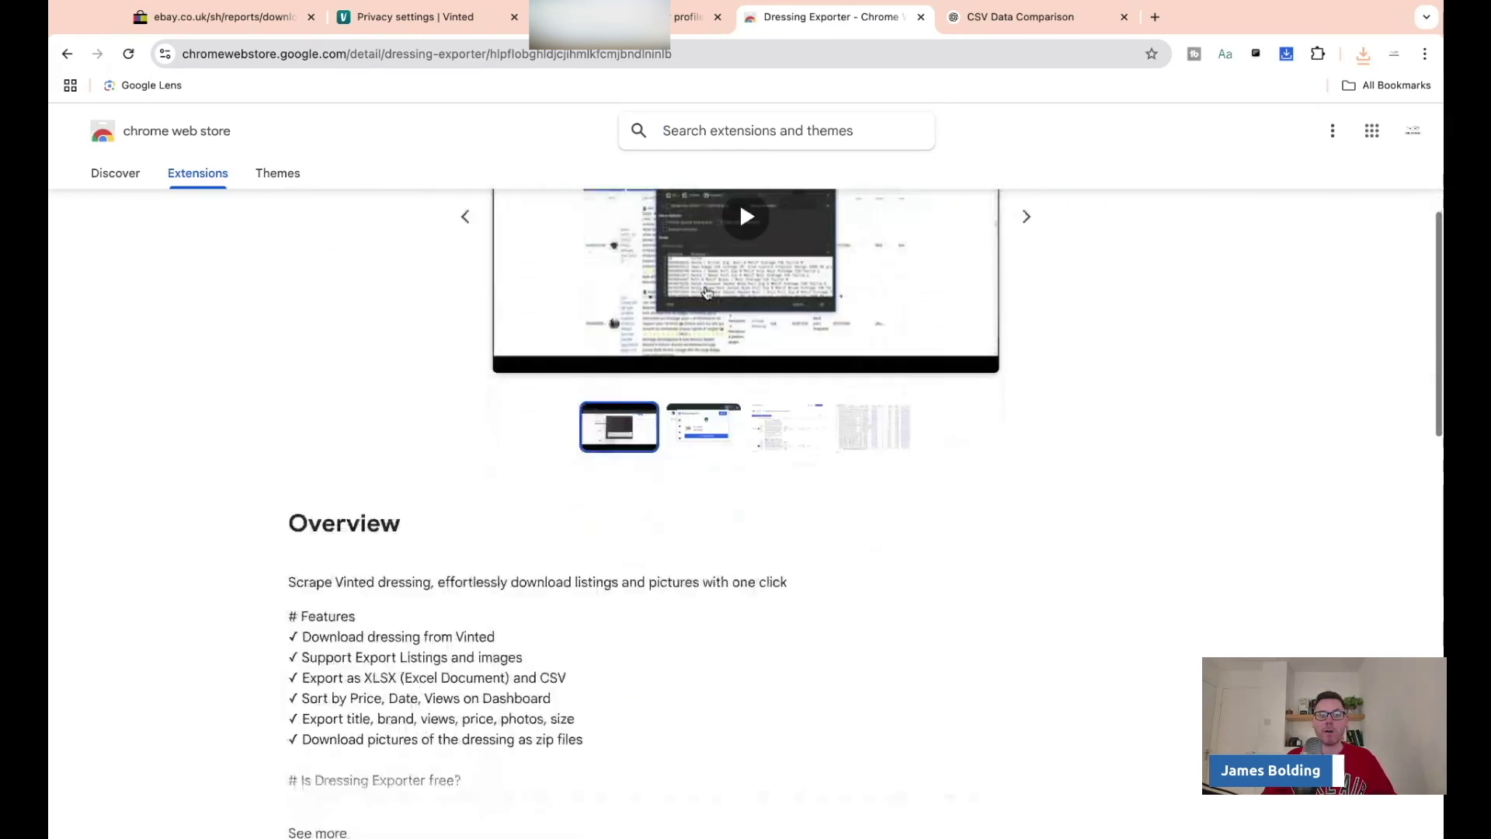
pyautogui.scroll(7, 670, 444)
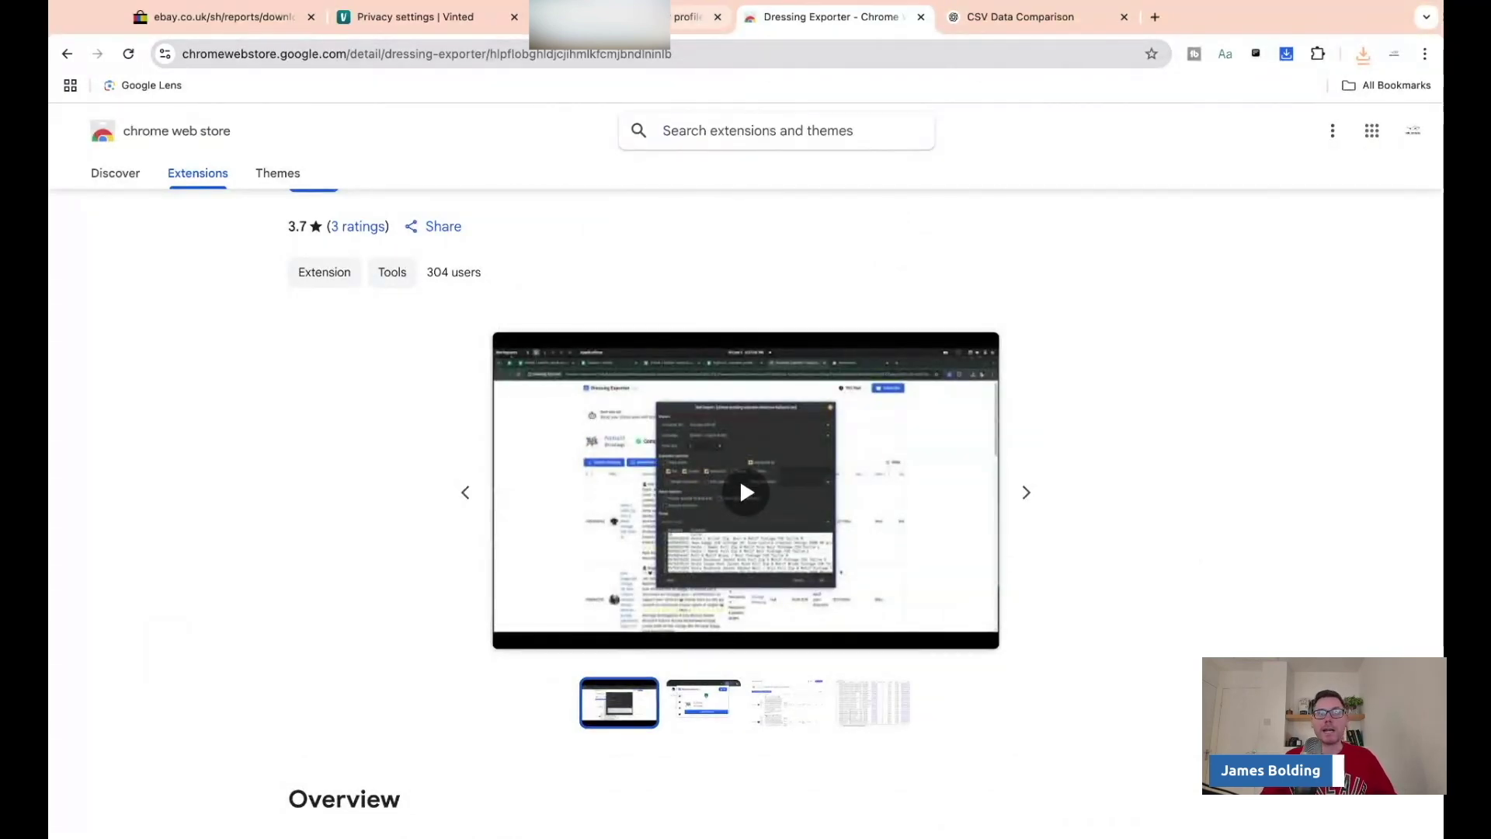
# - Run Dressing Exporter on the Vinted shop profile and check the progress of its listings download
pyautogui.hotkey('ctrl', 'shift', 'Tab')
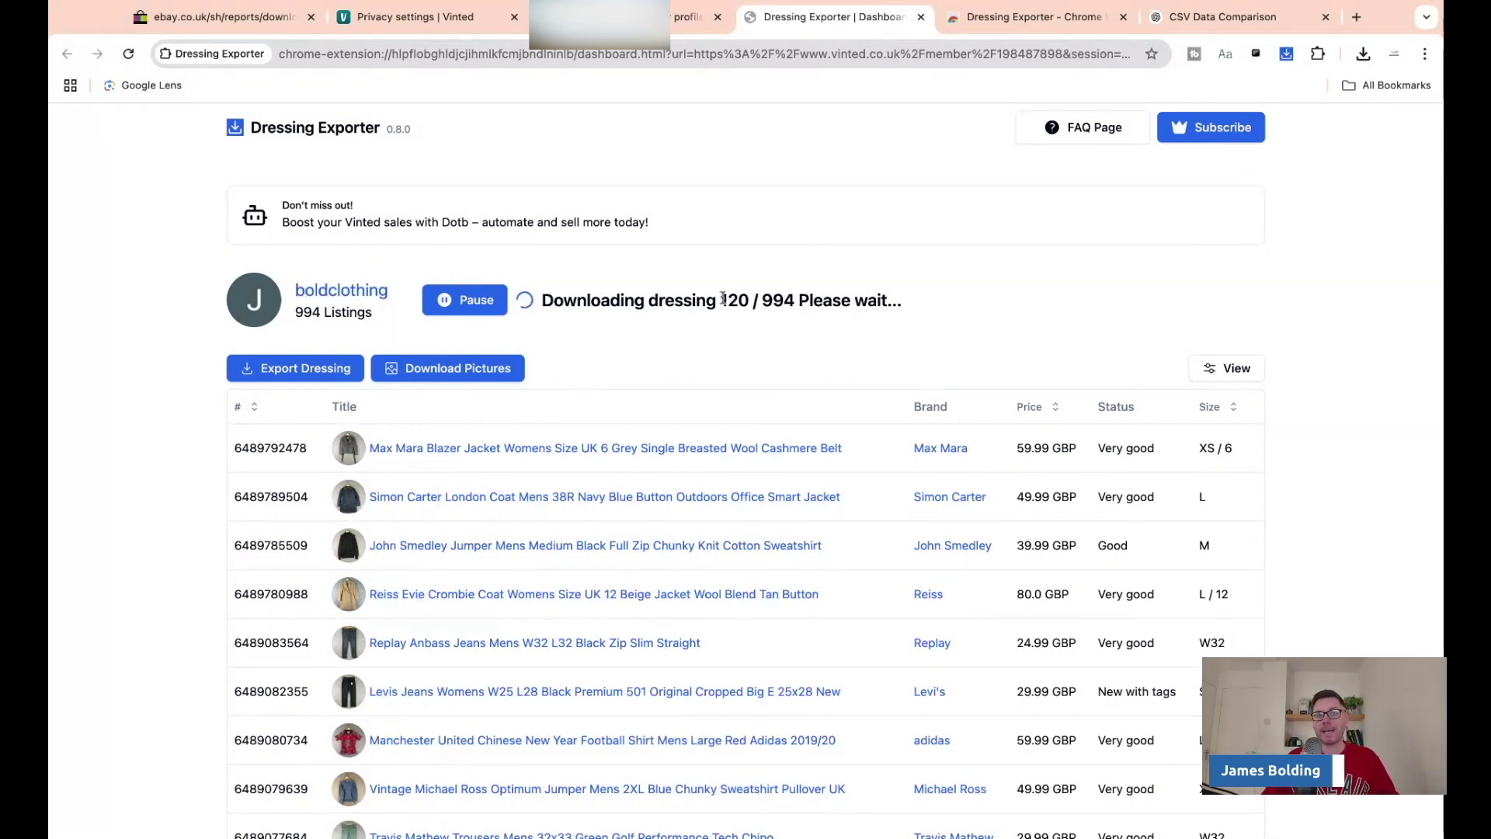
pyautogui.click(1024, 23)
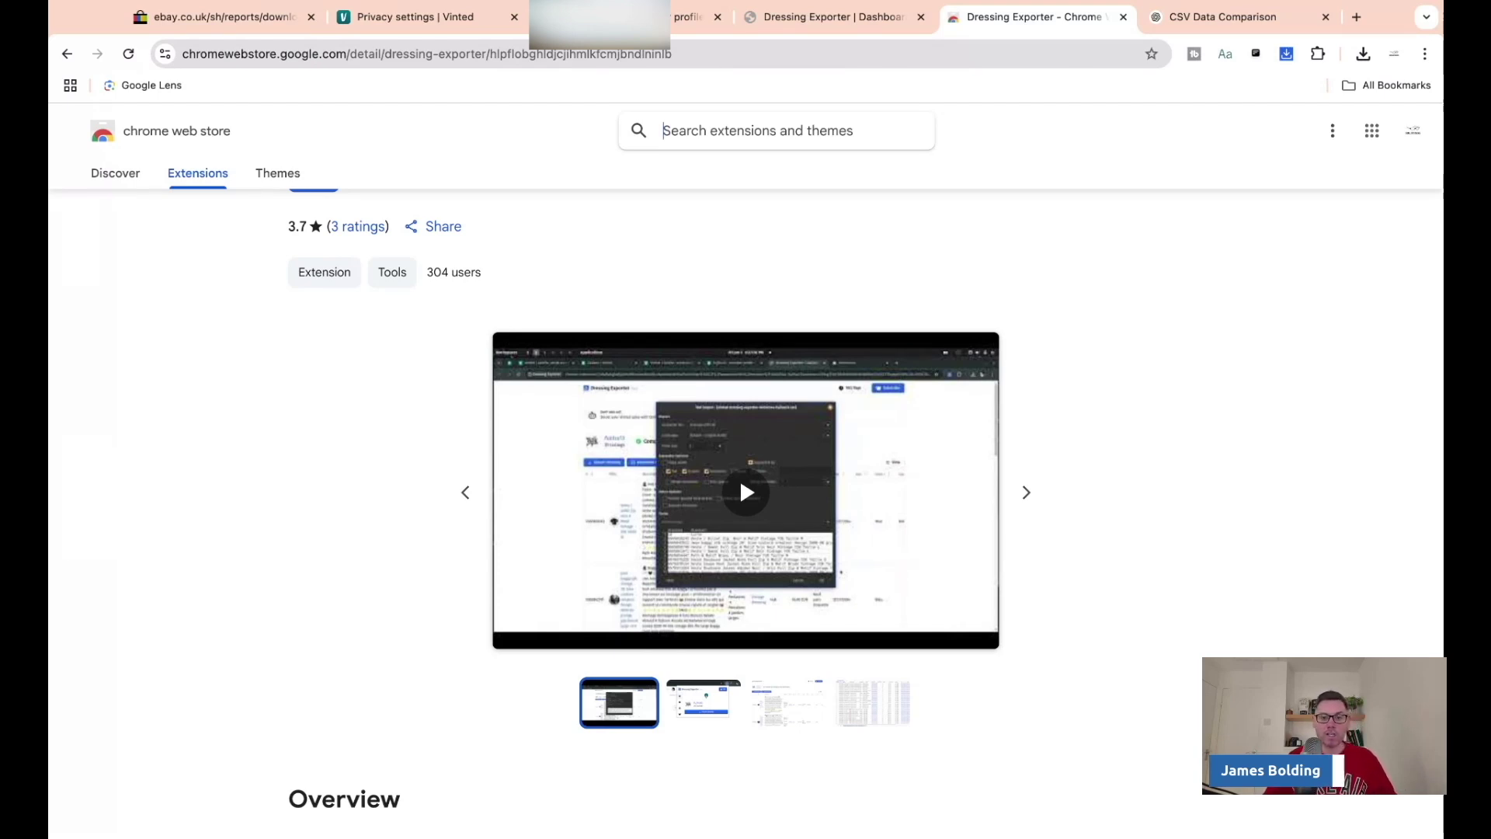
pyautogui.click(876, 9)
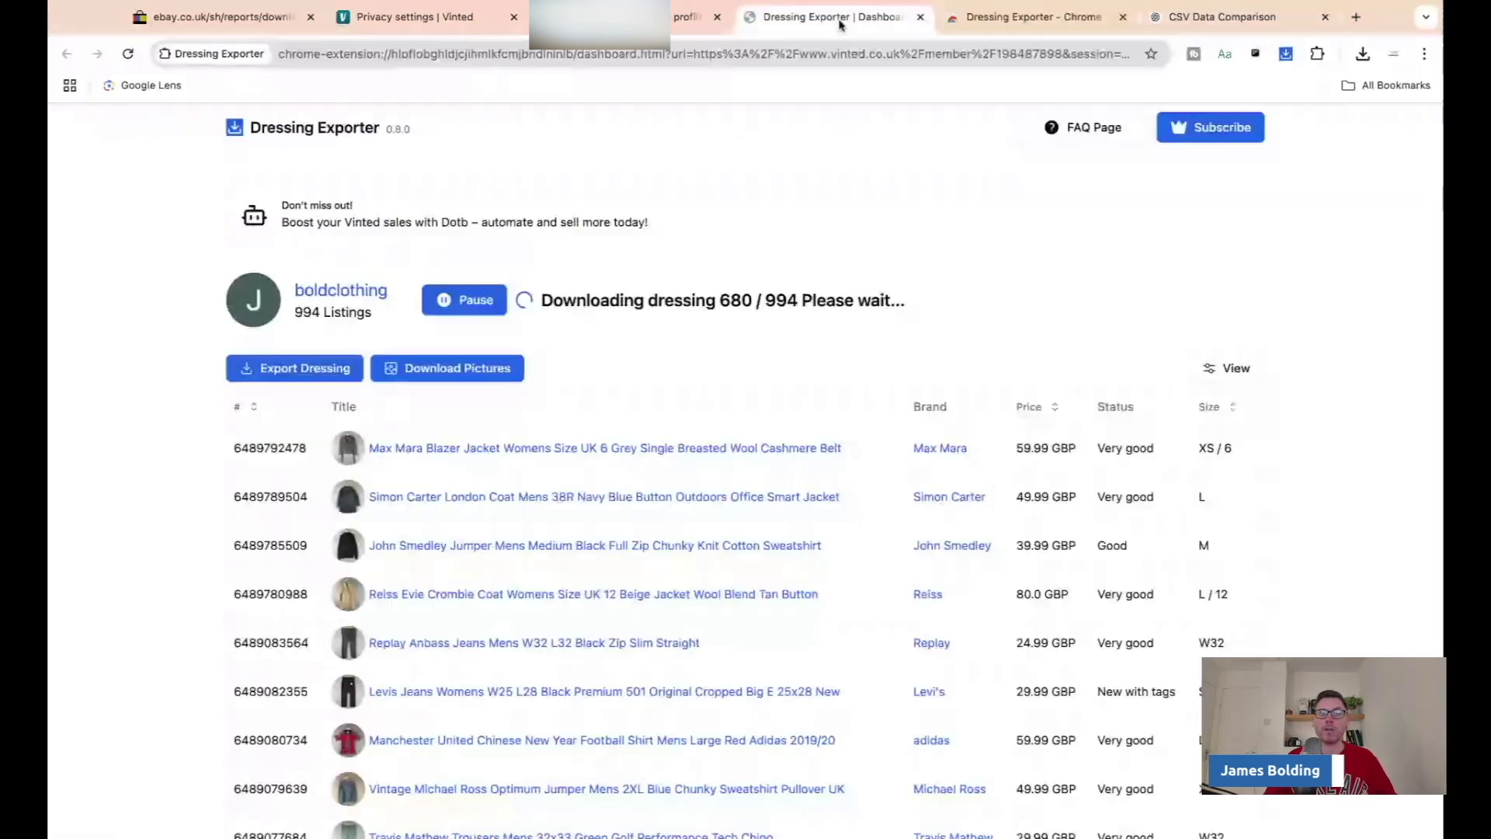
pyautogui.click(1044, 16)
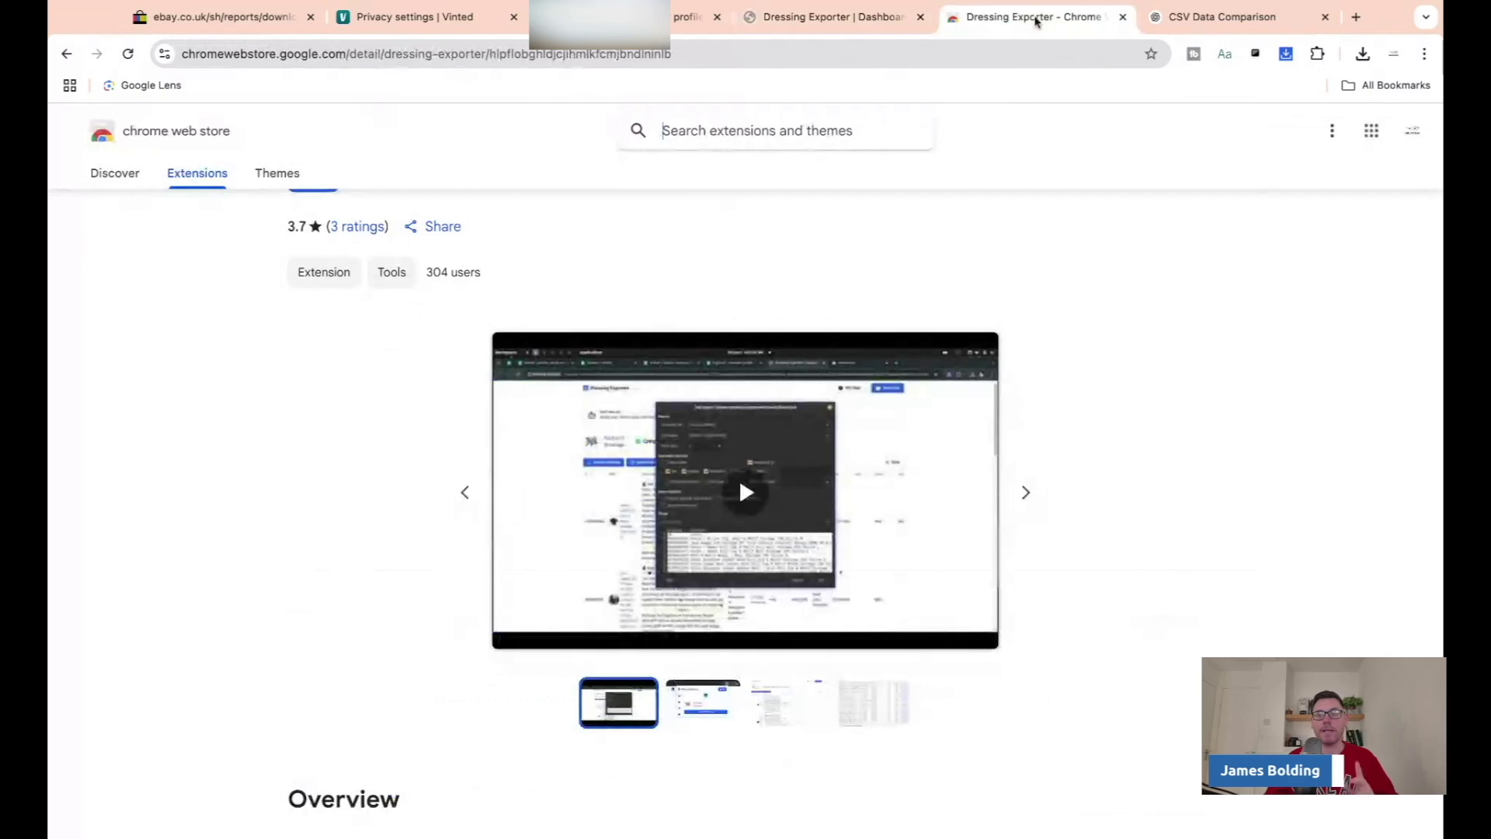
# - Switch to the CSV Data Comparison chat in ChatGPT, review its comparison prompt and open the option for adding photos and files
pyautogui.click(1173, 16)
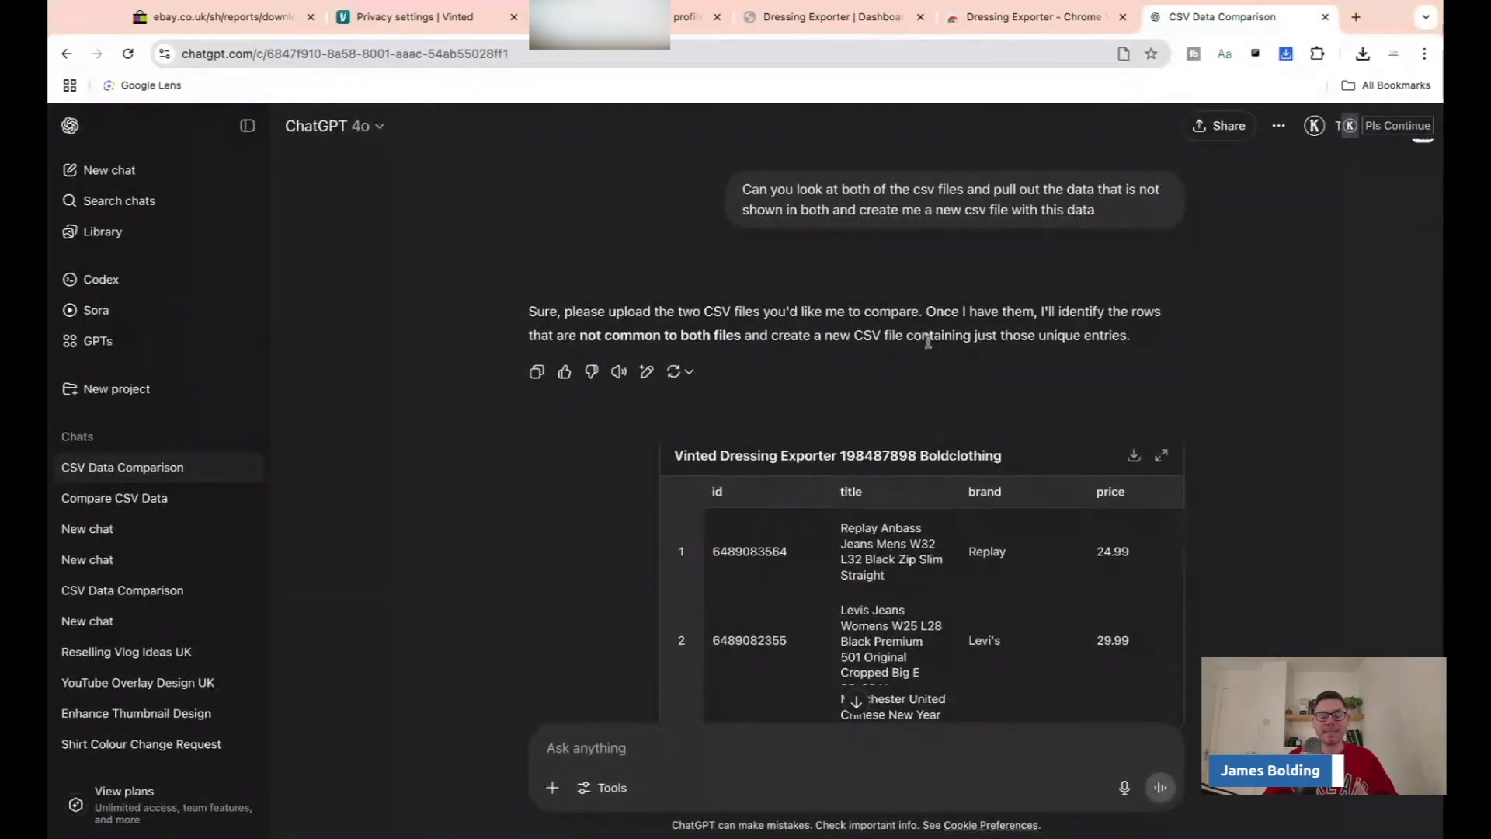
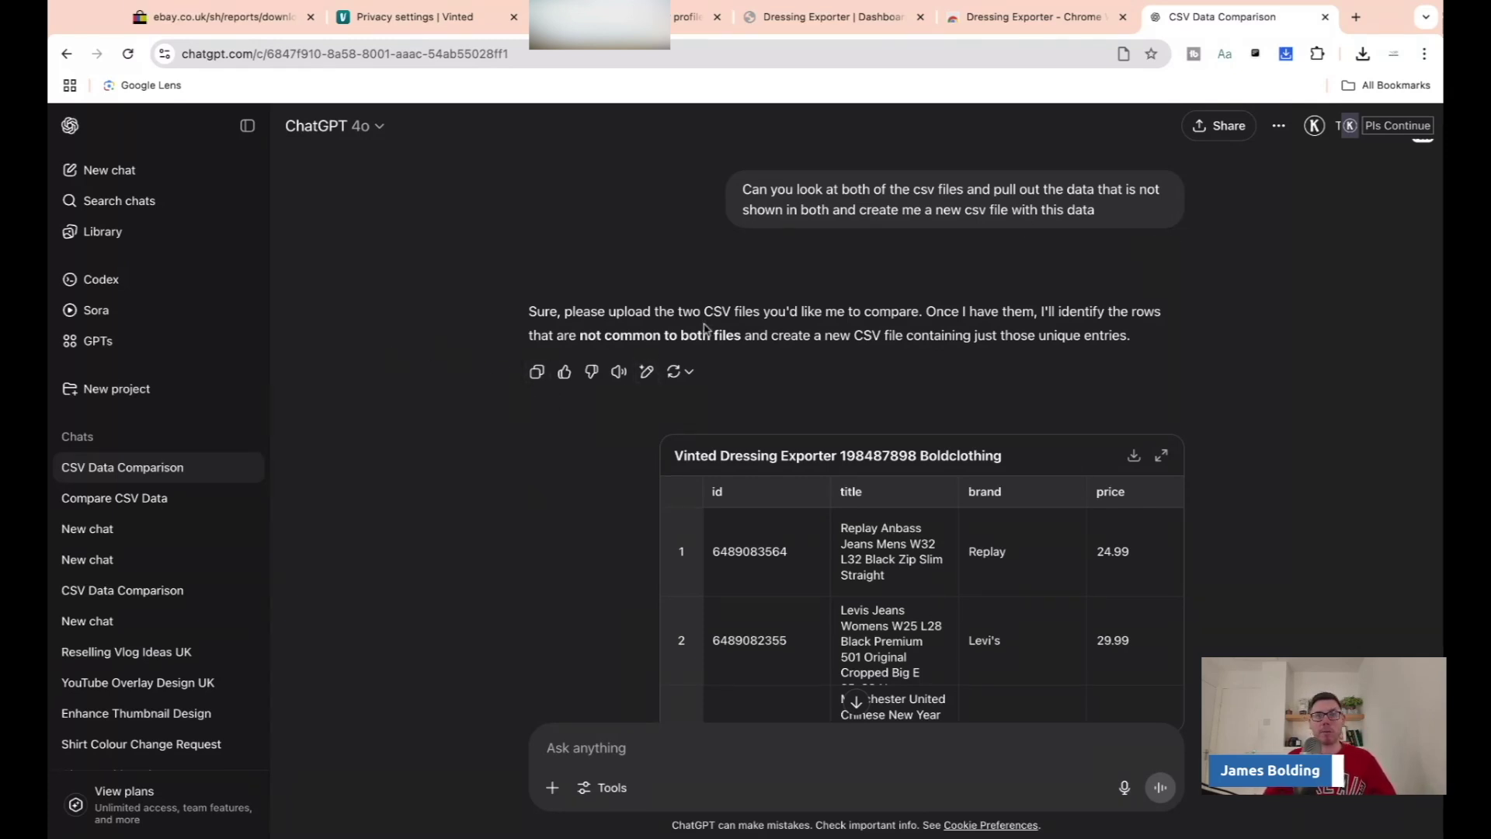
pyautogui.scroll(-5, 760, 327)
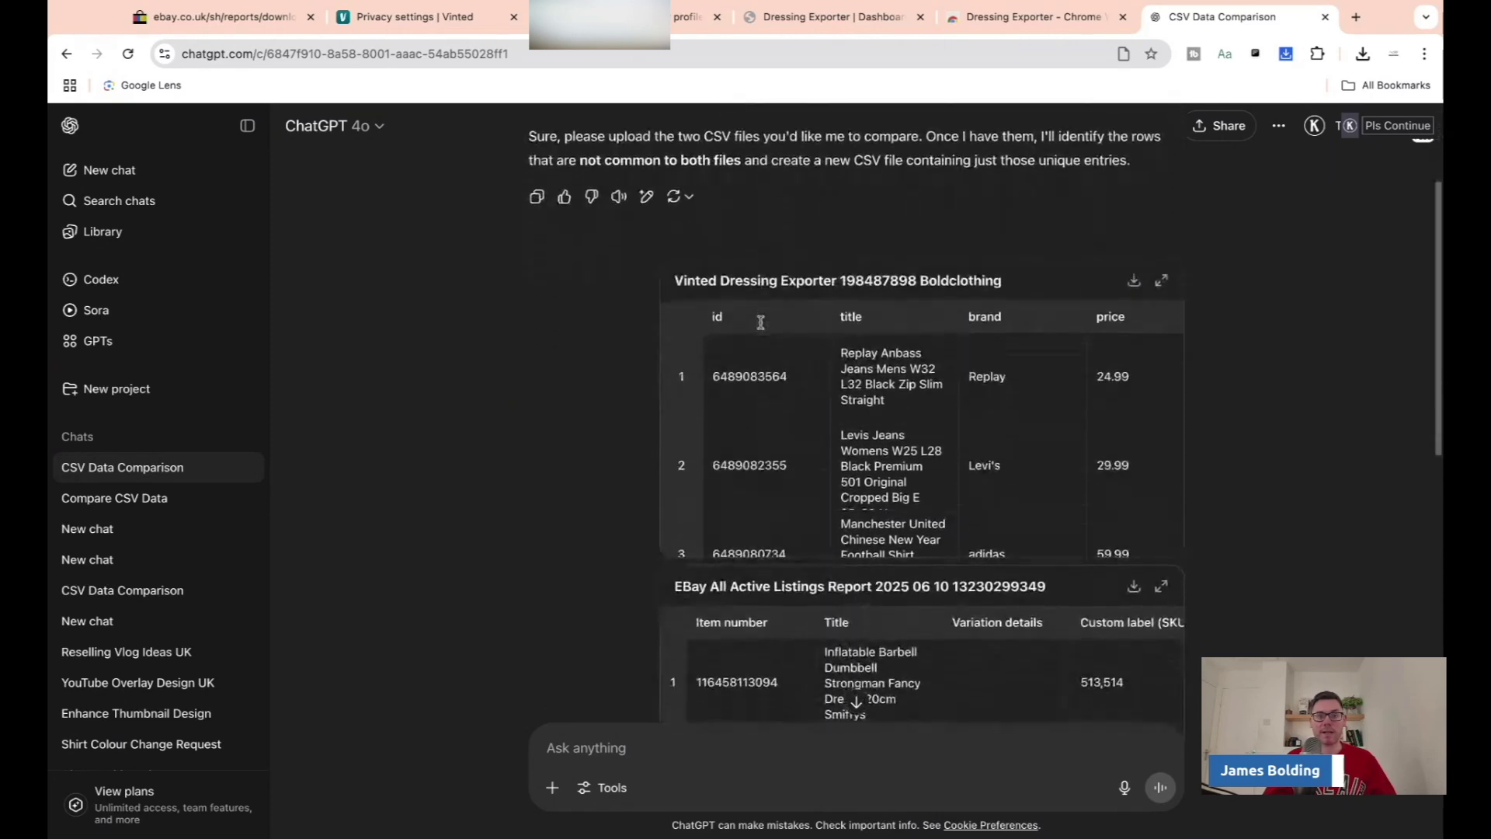
pyautogui.click(553, 787)
pyautogui.moveTo(610, 724)
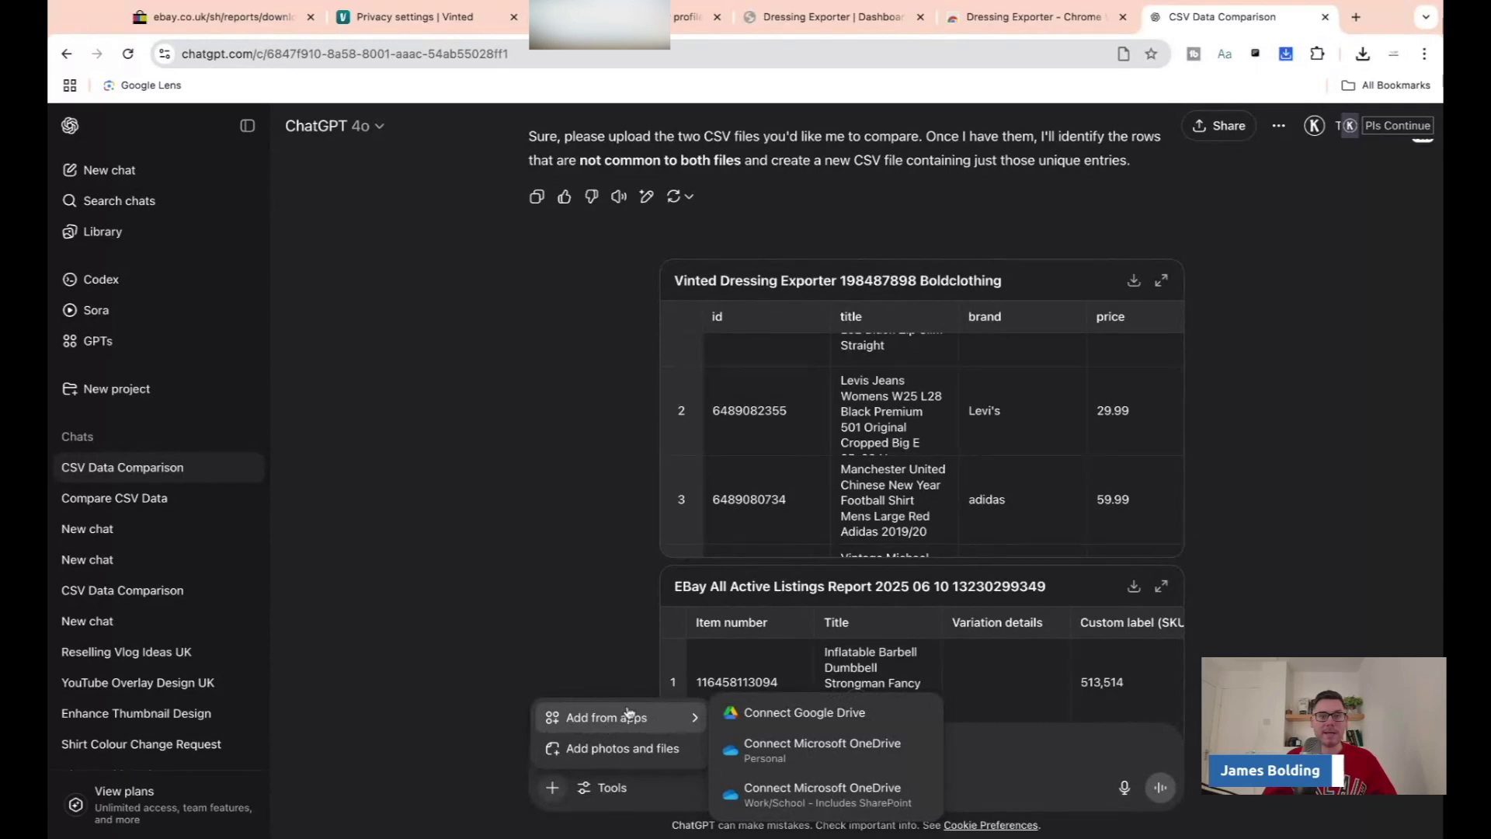
pyautogui.click(614, 750)
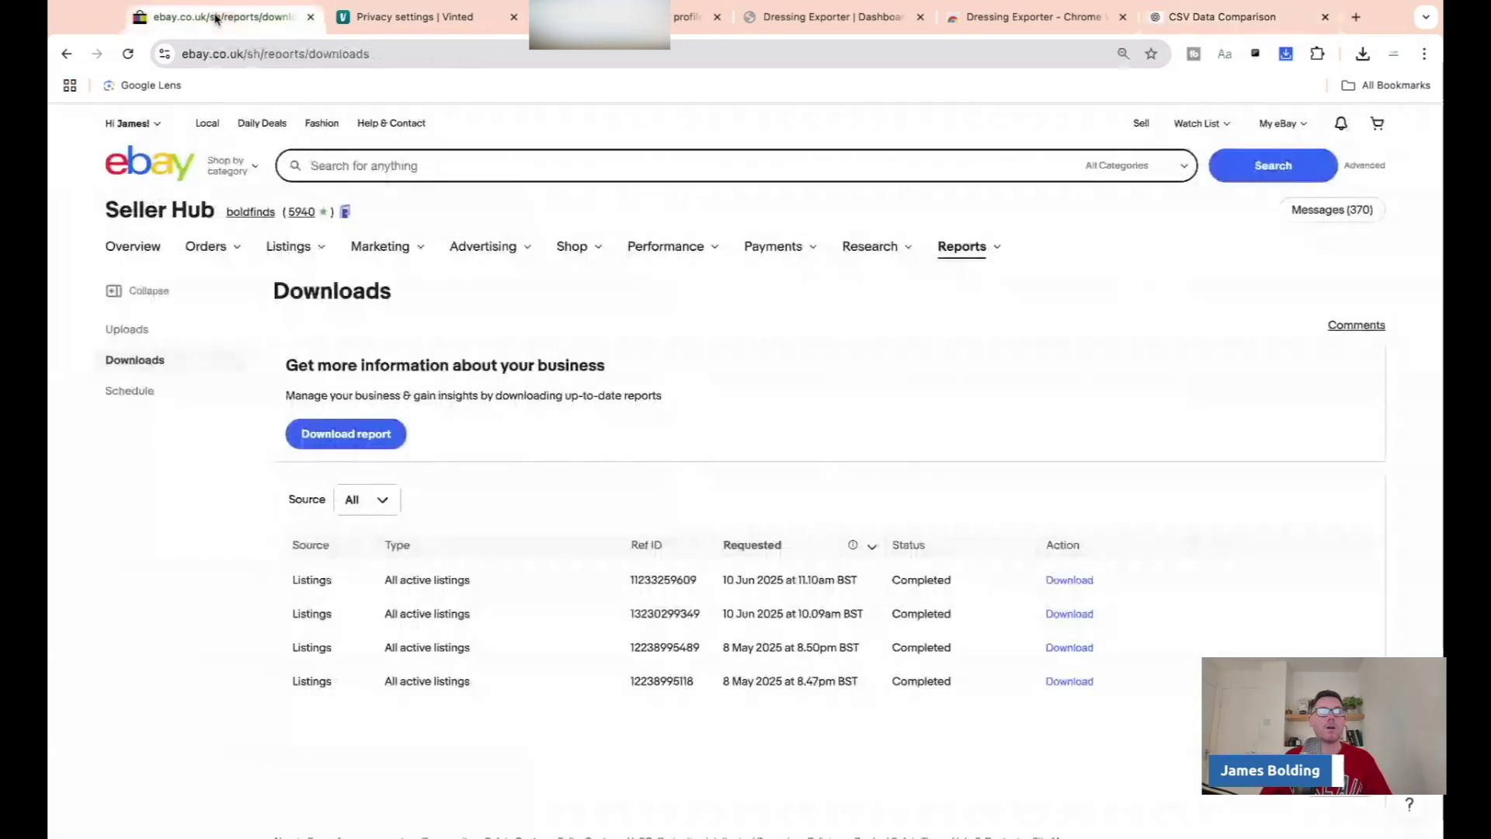
# - Return to eBay and download the all active listings report requested on 10 Jun 2025 at 11.10am
pyautogui.click(216, 17)
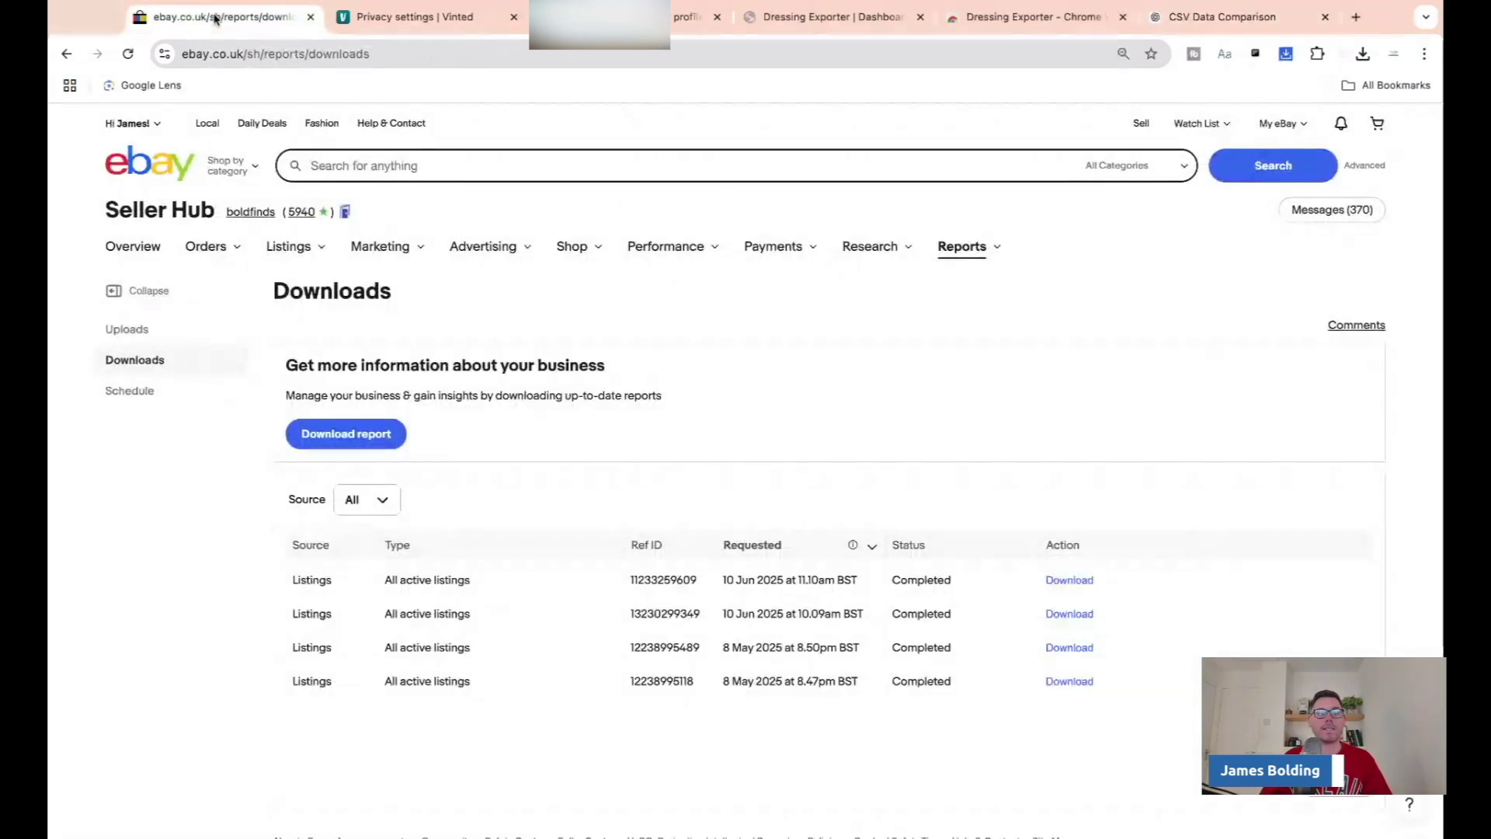
pyautogui.click(1065, 584)
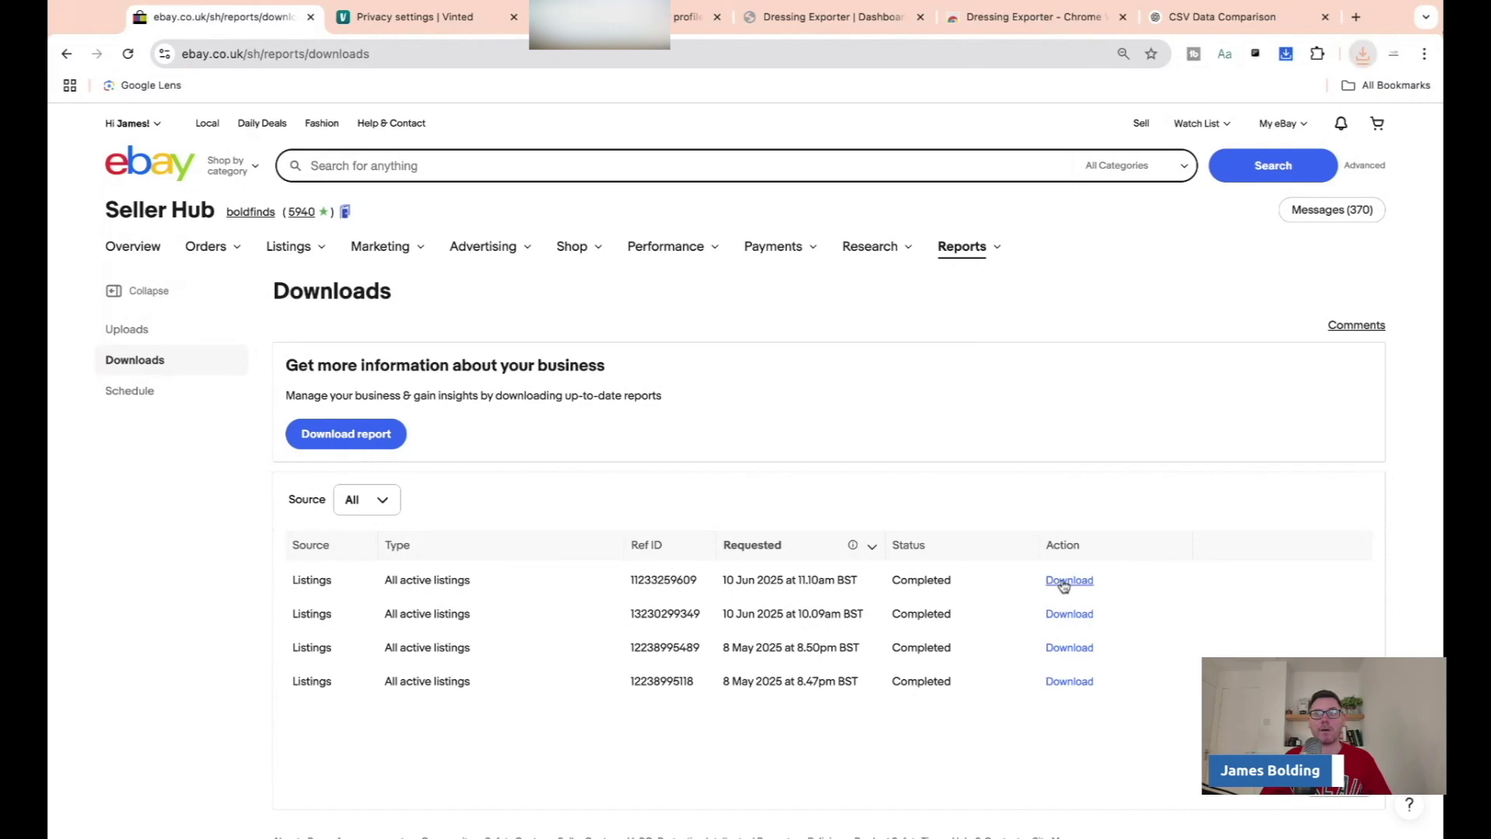
# - Export the downloaded Vinted listings from the Dressing Exporter dashboard
pyautogui.click(354, 17)
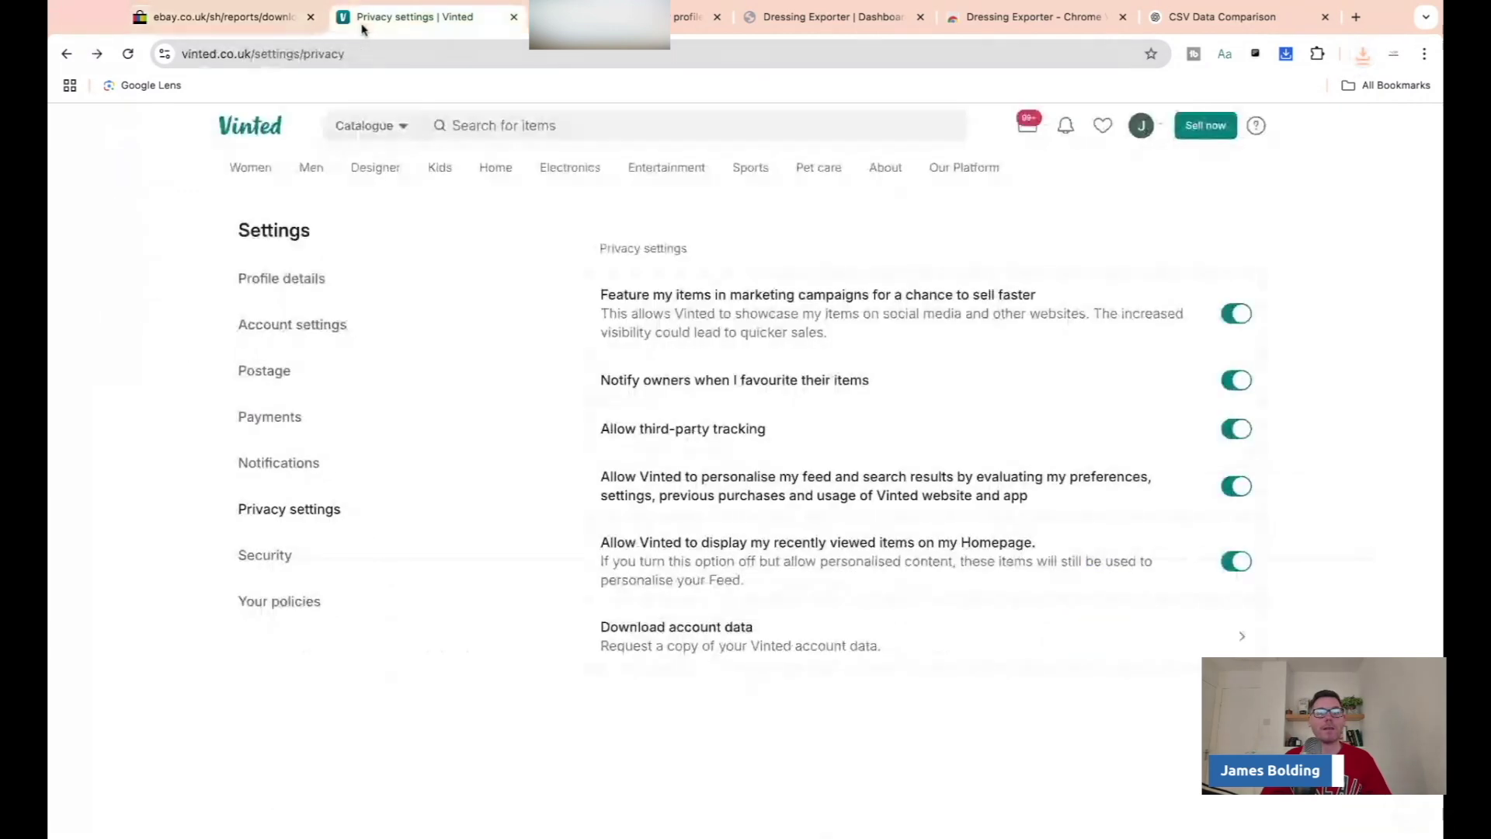
pyautogui.click(696, 17)
pyautogui.click(840, 23)
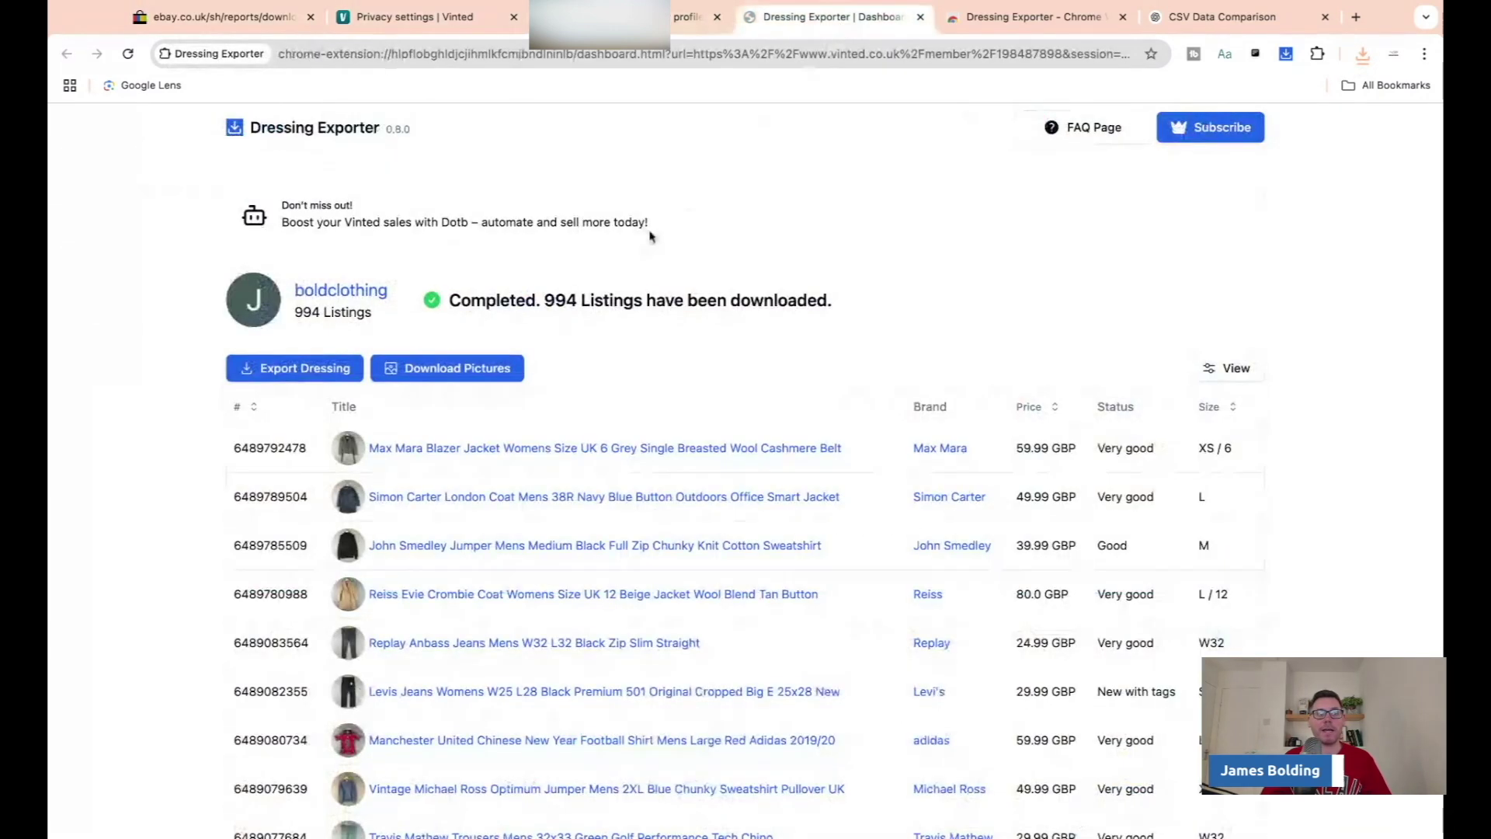
pyautogui.click(302, 375)
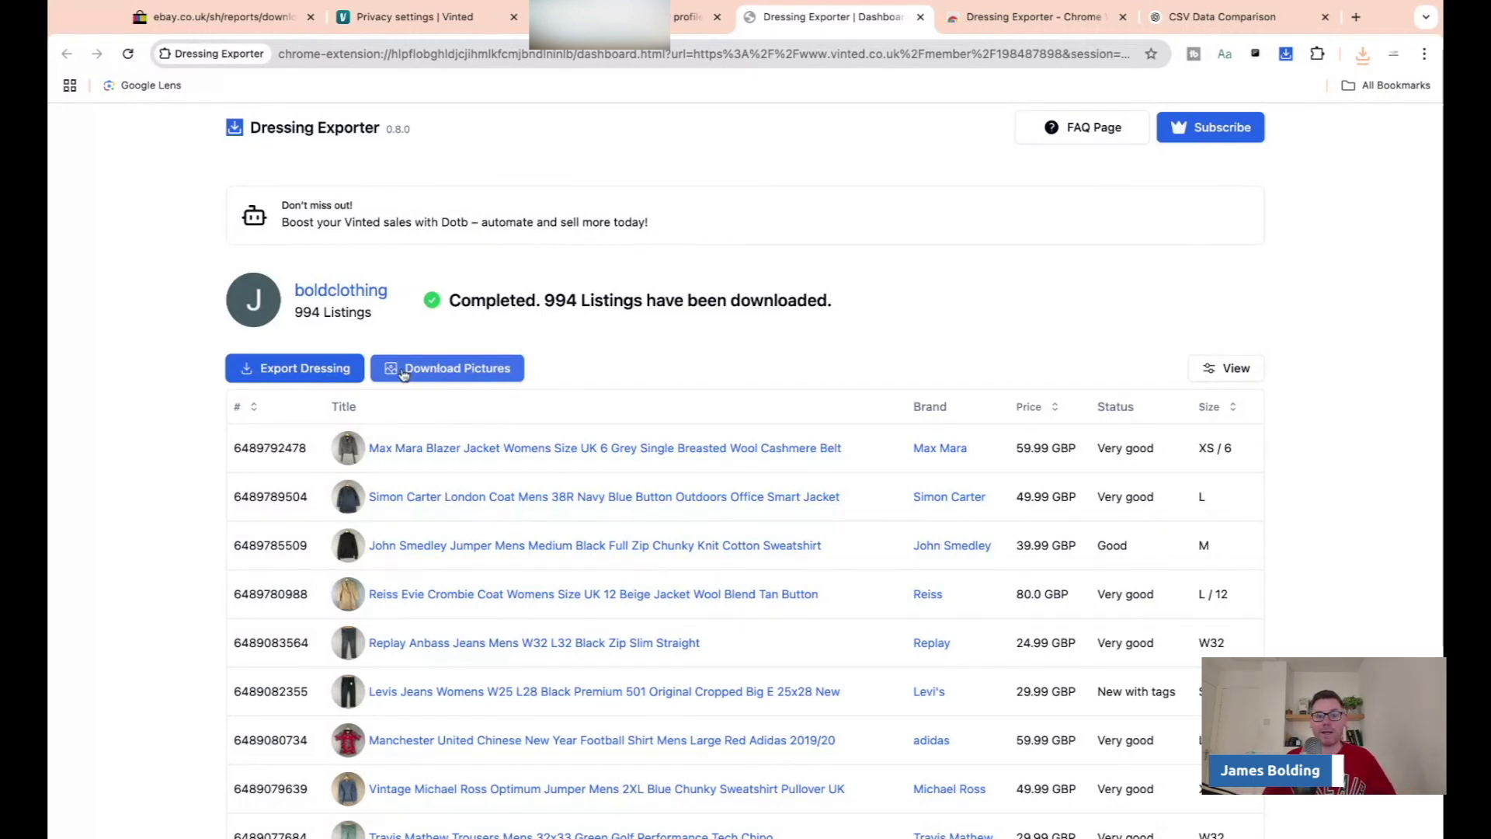
pyautogui.click(439, 378)
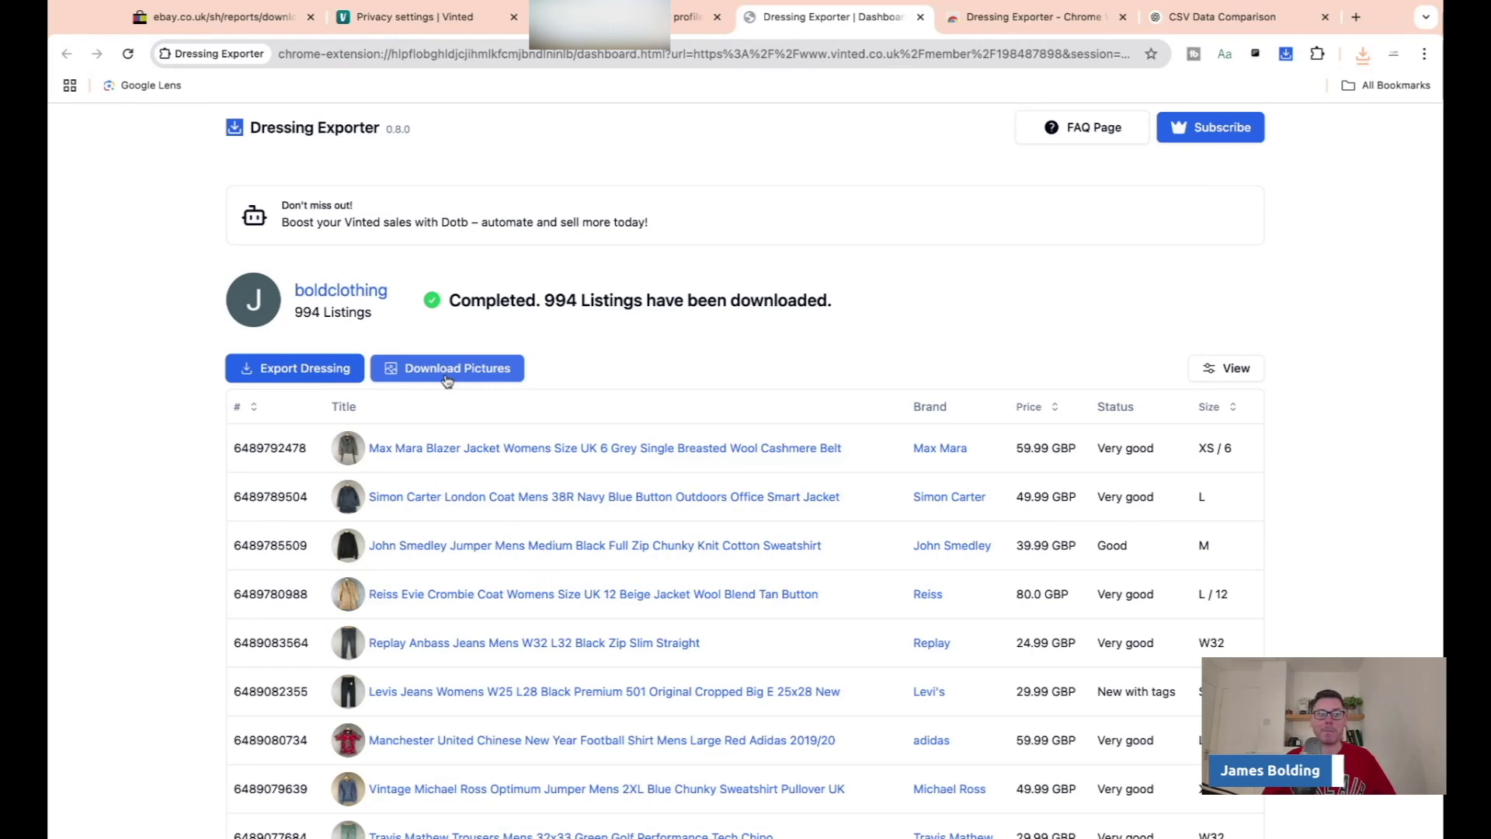
# - Return to the ChatGPT comparison chat and review the attached Vinted and eBay tables and the explanation of how they are compared
pyautogui.click(1243, 17)
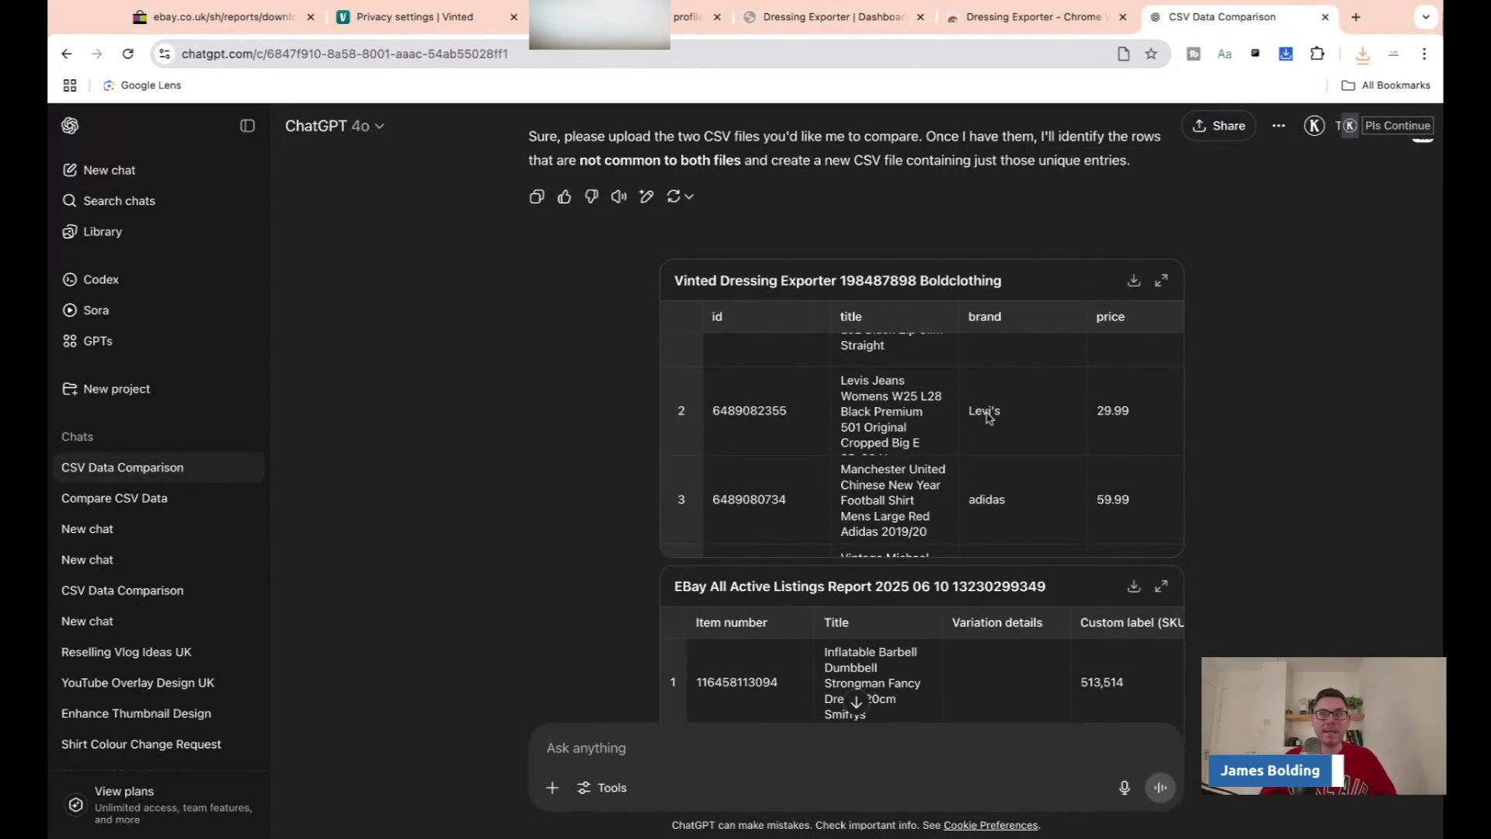
pyautogui.scroll(-3, 987, 417)
pyautogui.scroll(-1, 826, 265)
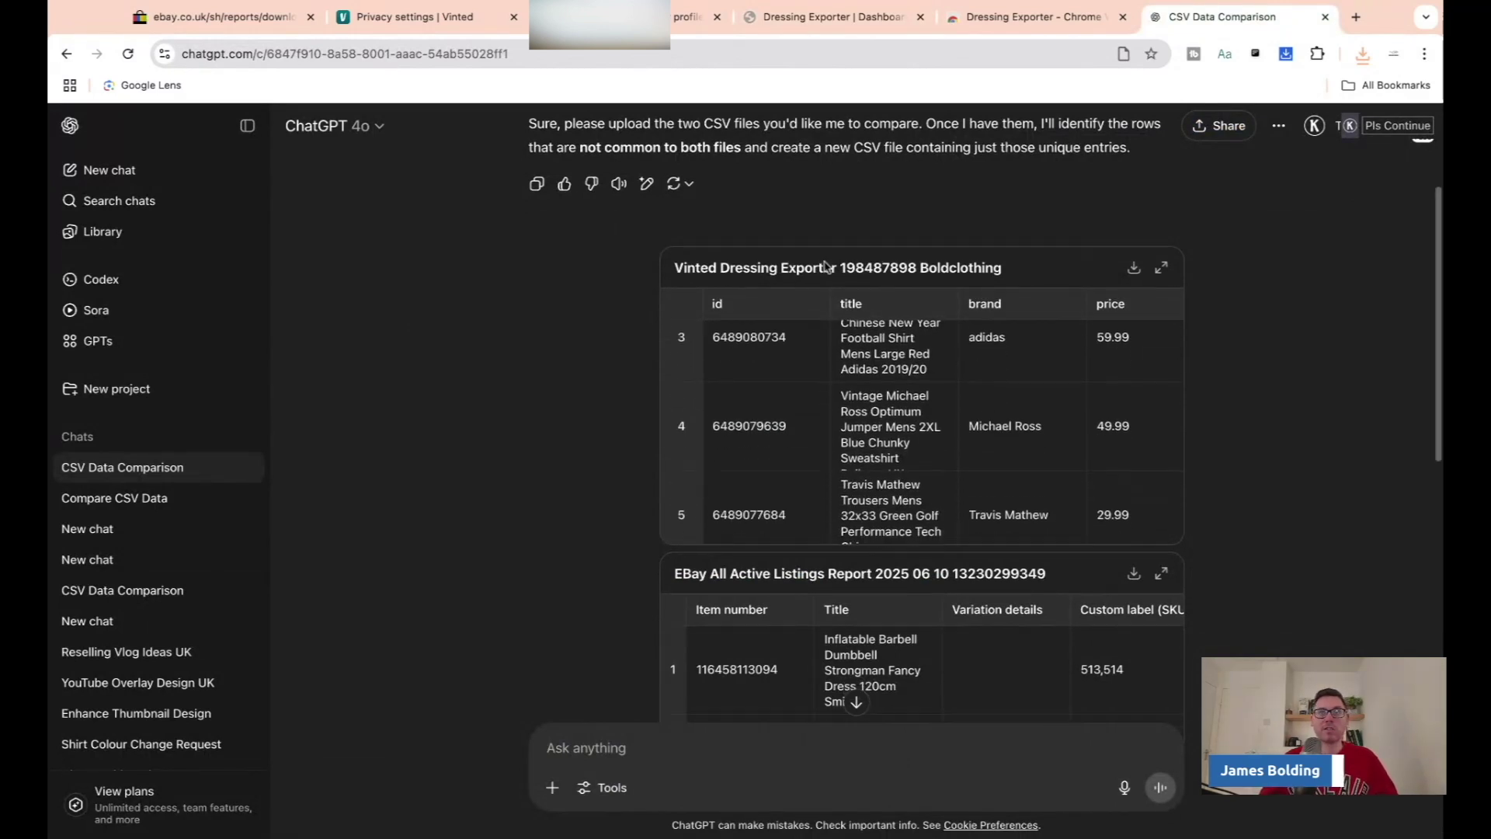
pyautogui.scroll(-5, 855, 210)
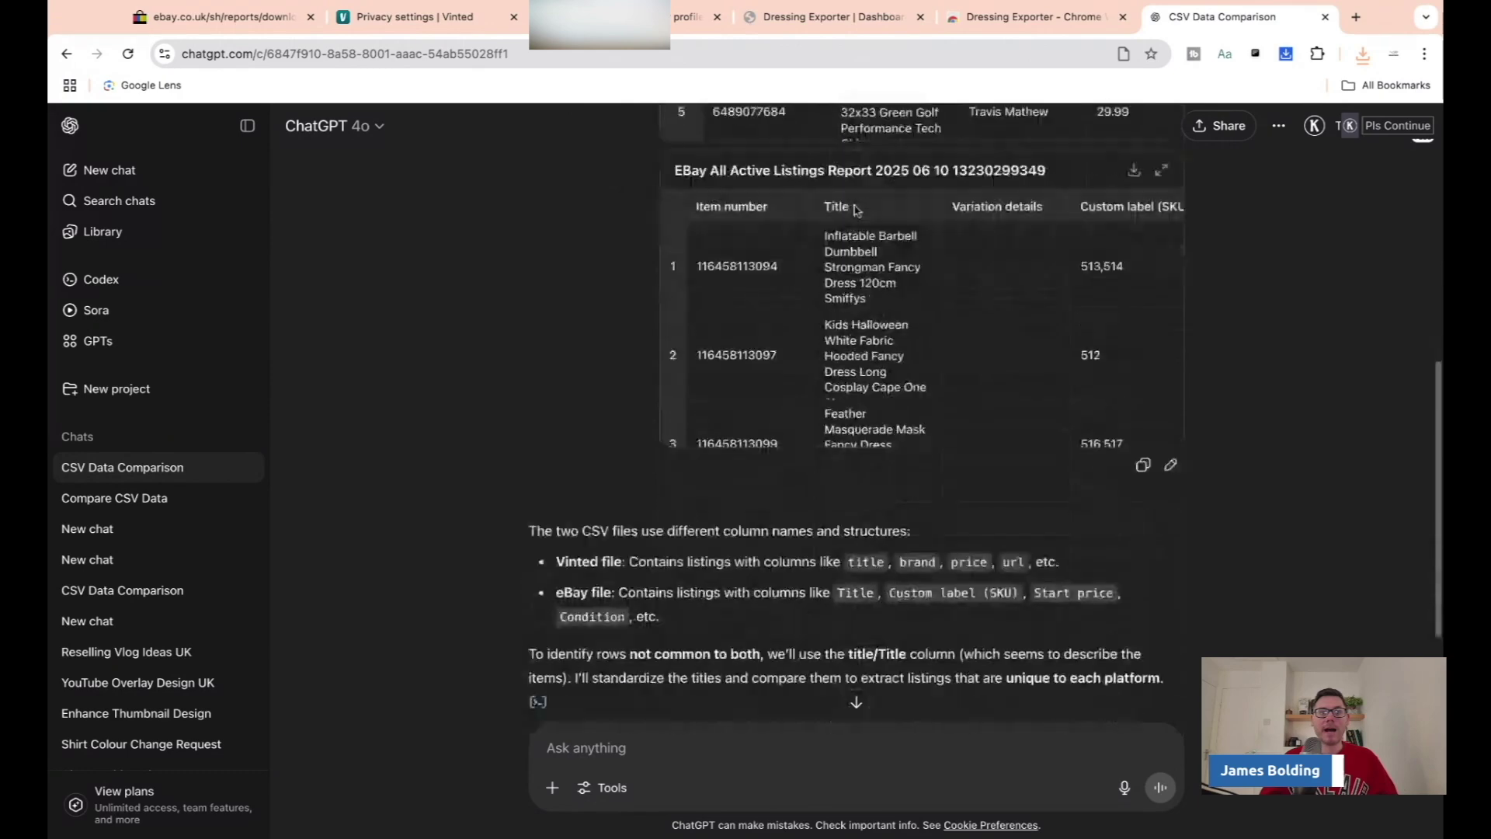
pyautogui.scroll(-2, 856, 209)
pyautogui.scroll(-2, 662, 502)
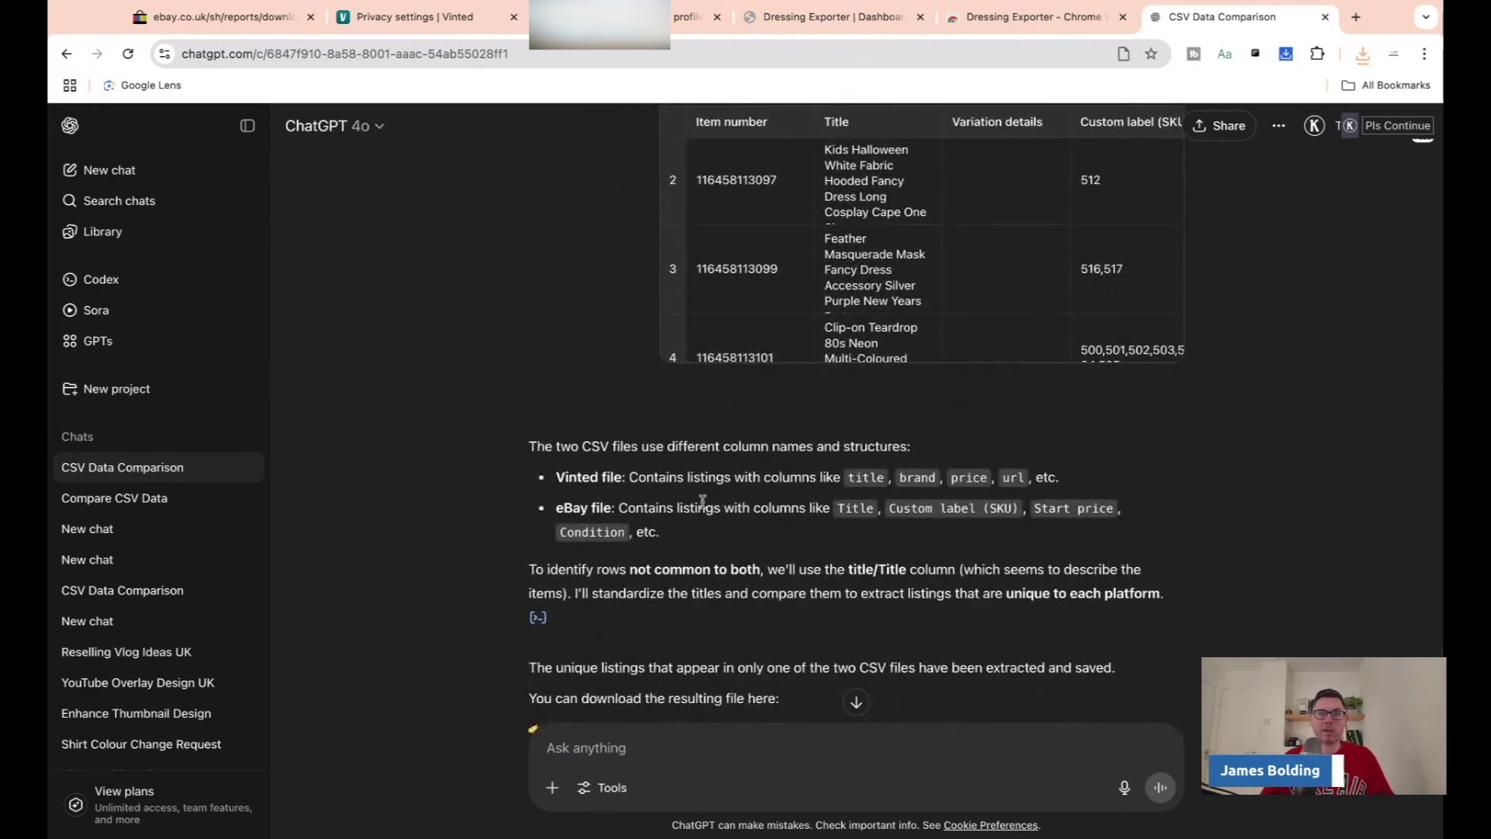
# - Read how the Vinted and eBay files are matched by the title/Title column to extract listings unique to each platform
pyautogui.moveTo(553, 482); pyautogui.dragTo(1060, 482)
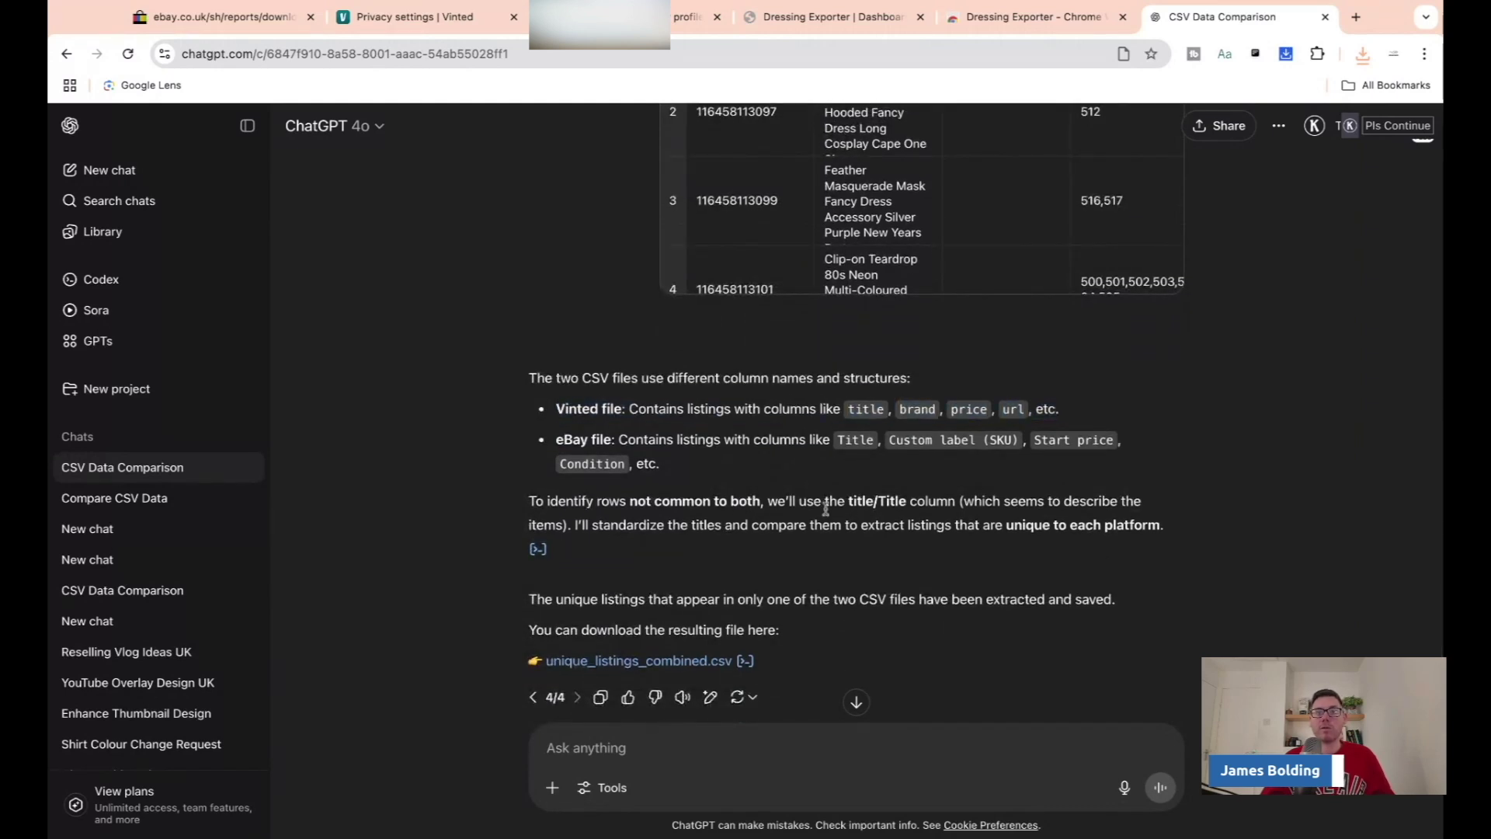
pyautogui.moveTo(847, 504); pyautogui.dragTo(948, 503)
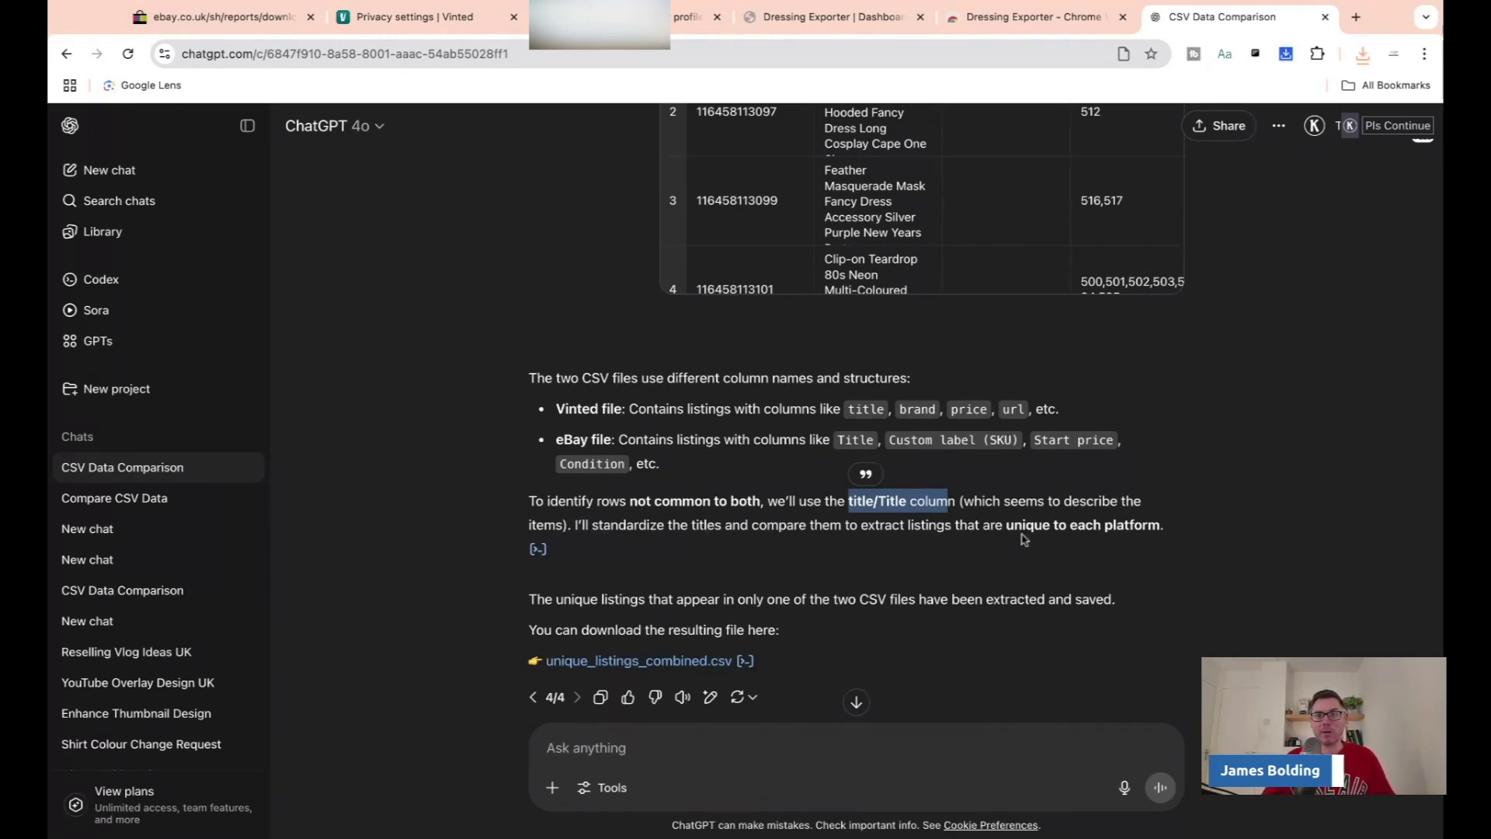
pyautogui.scroll(-2, 714, 531)
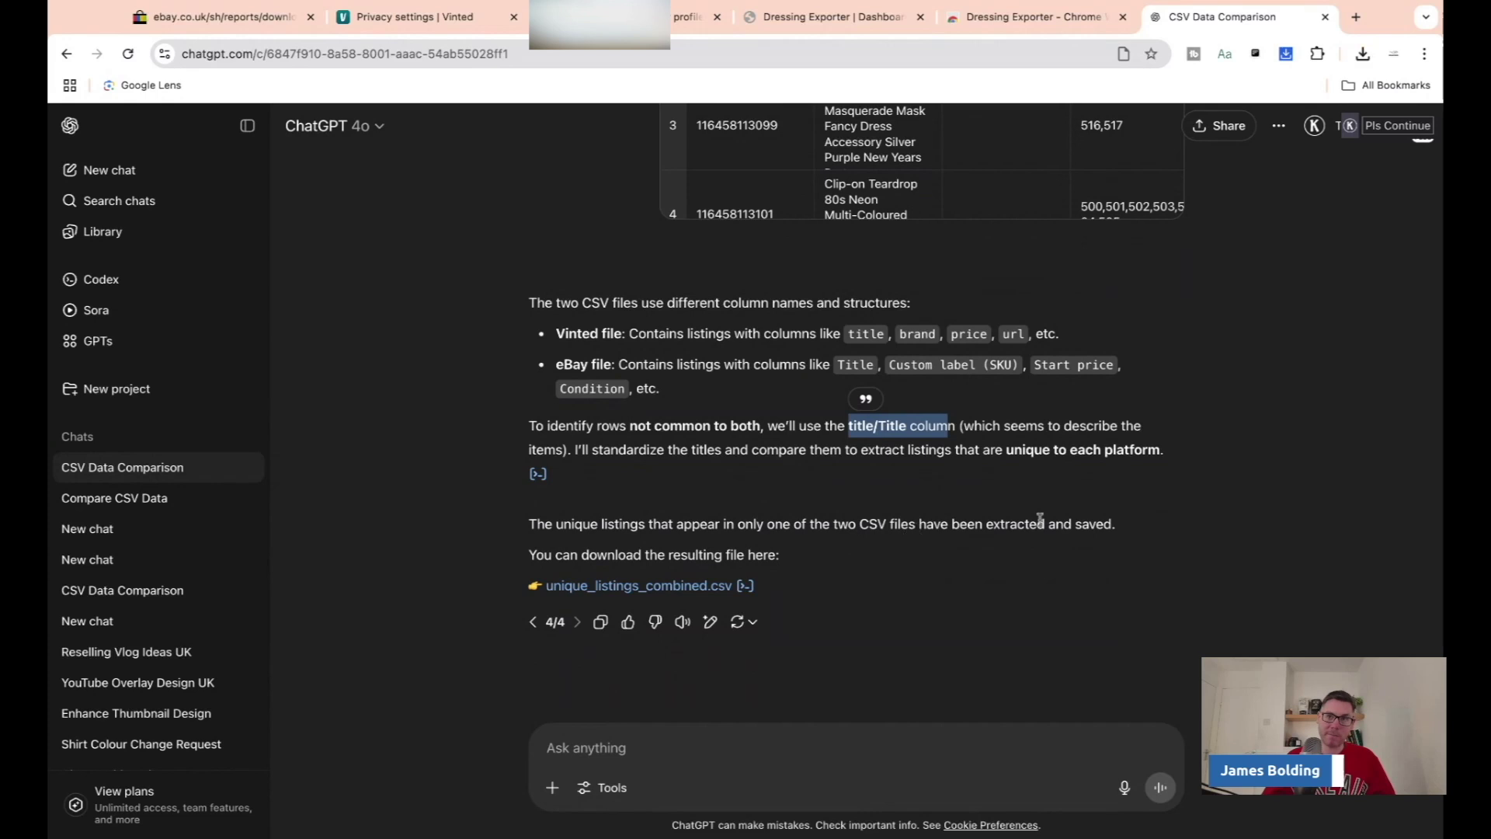
pyautogui.moveTo(1006, 525); pyautogui.dragTo(1119, 529)
pyautogui.tripleClick(524, 560)
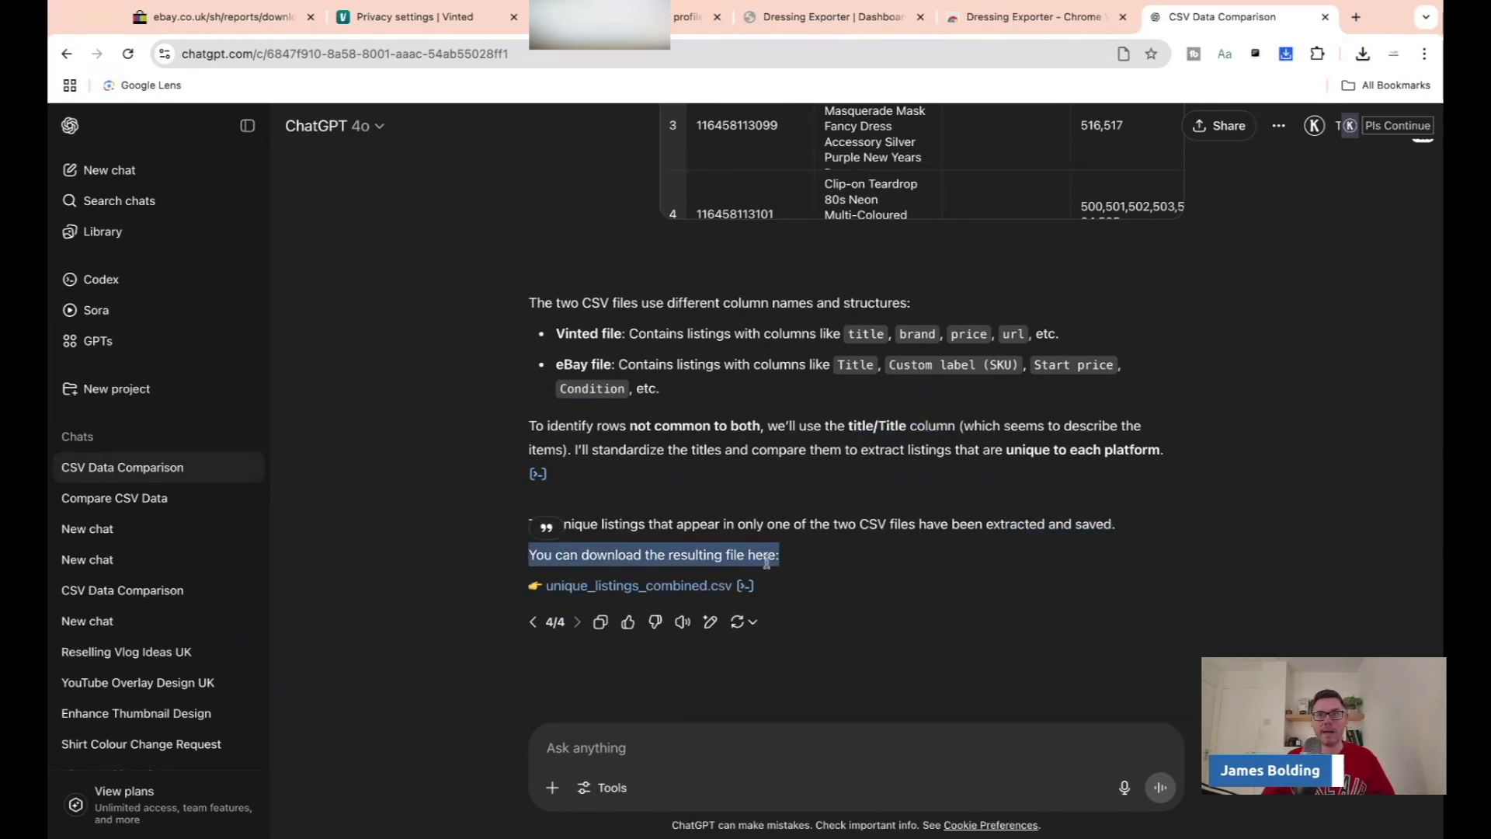
# - Recheck the attached Vinted and eBay tables, then download unique_listings_combined.csv and open it in Numbers
pyautogui.scroll(8, 767, 561)
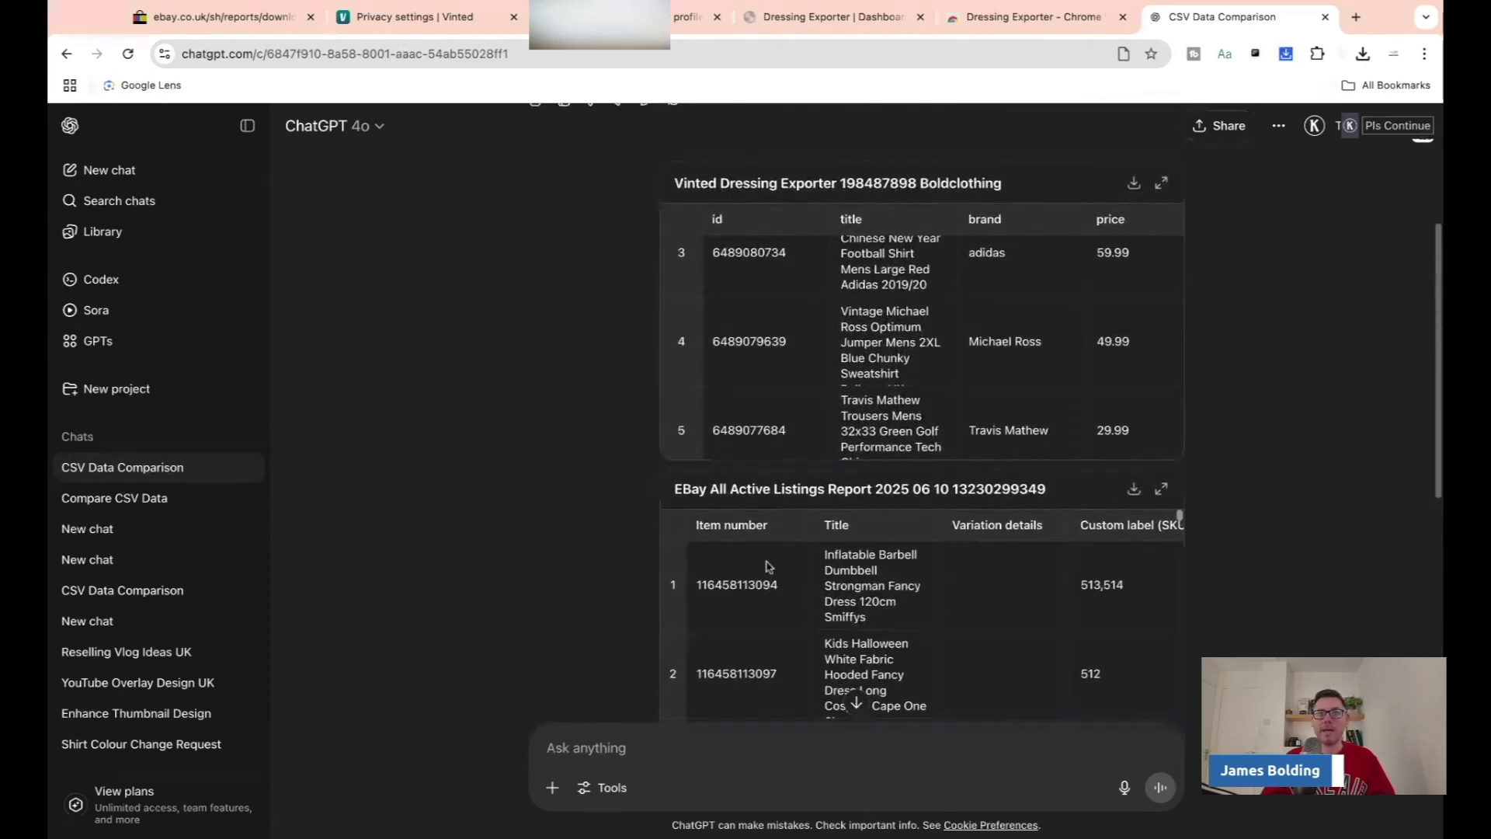
pyautogui.scroll(6, 645, 340)
pyautogui.scroll(-6, 645, 340)
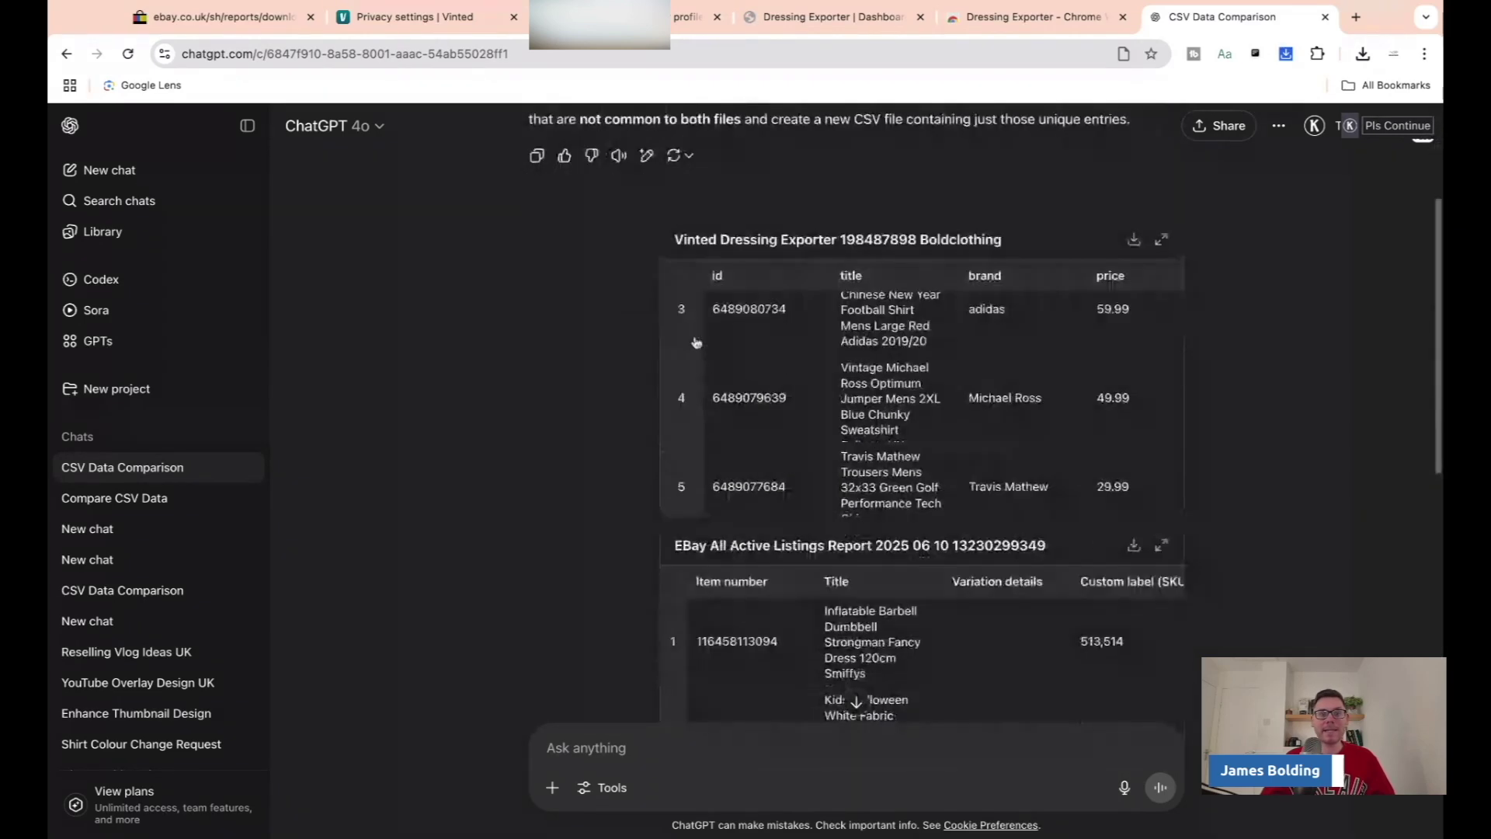
pyautogui.scroll(-5, 695, 342)
pyautogui.scroll(-3, 695, 342)
pyautogui.scroll(-7, 675, 435)
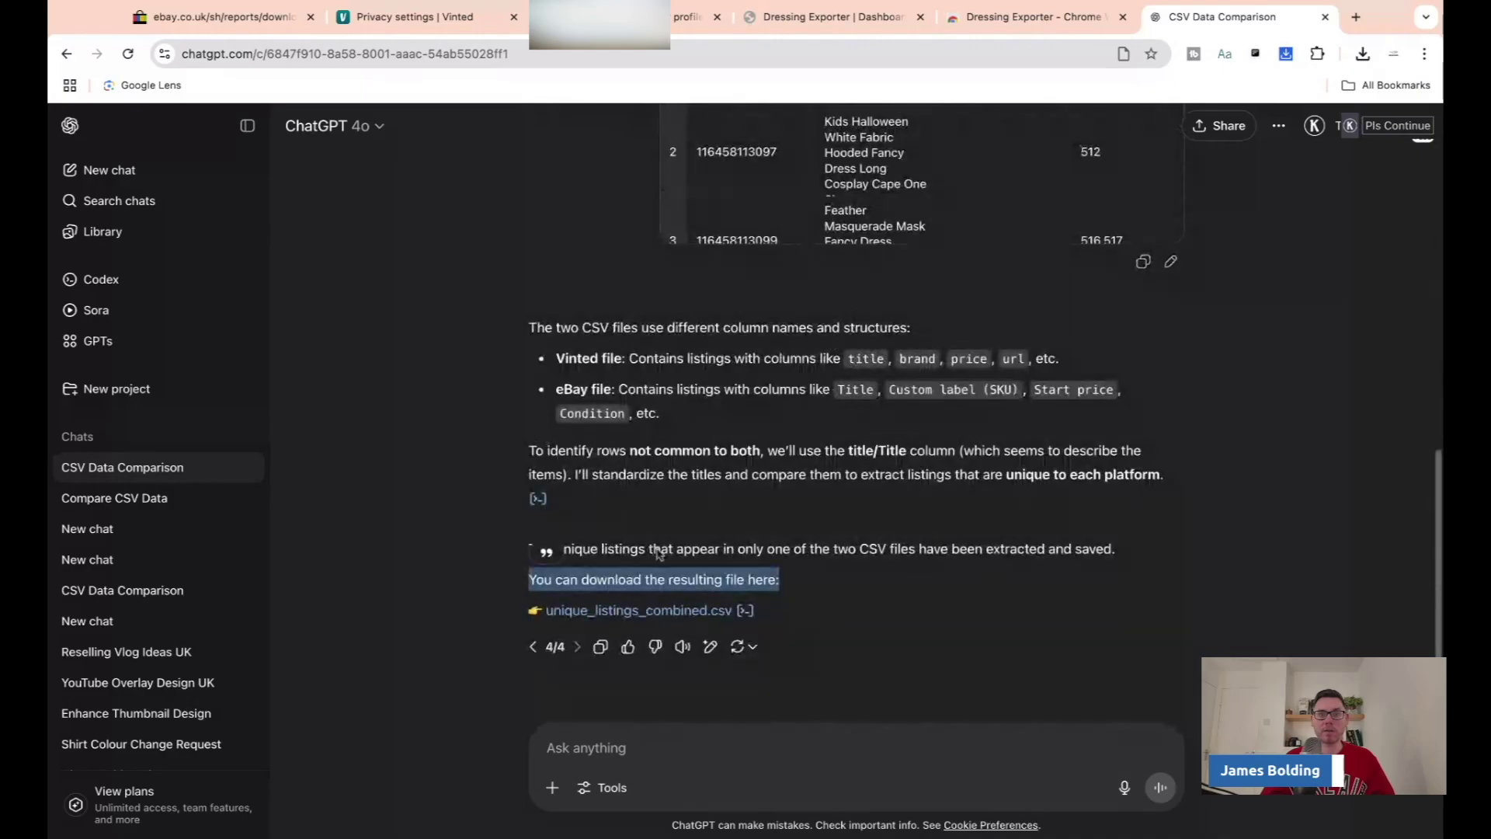
pyautogui.click(644, 572)
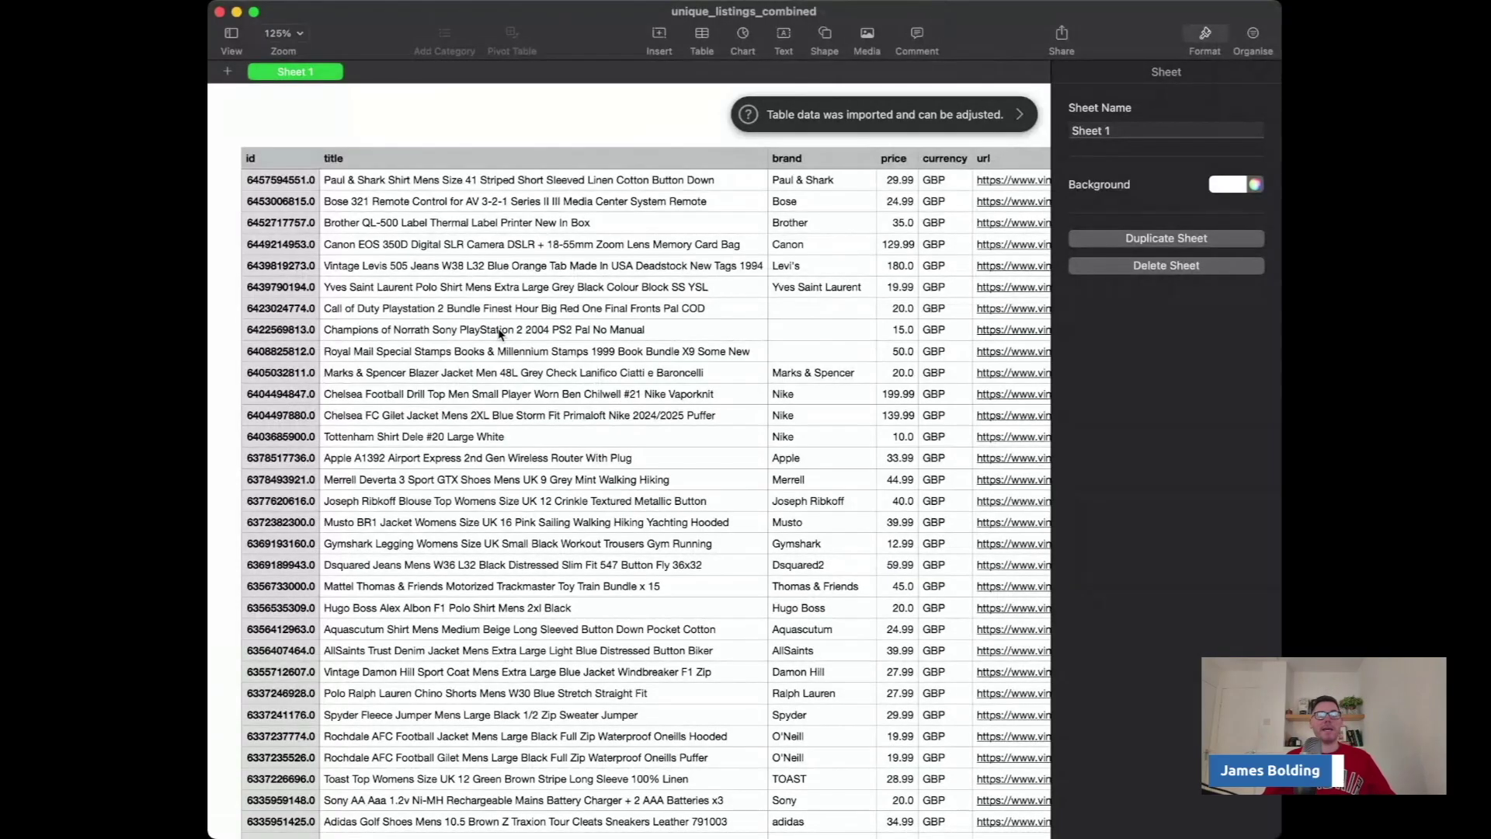
# - Skim the combined listings, select the full title text of the Paul & Shark striped shirt in row 2 and switch to the browser
pyautogui.scroll(-20, 498, 333)
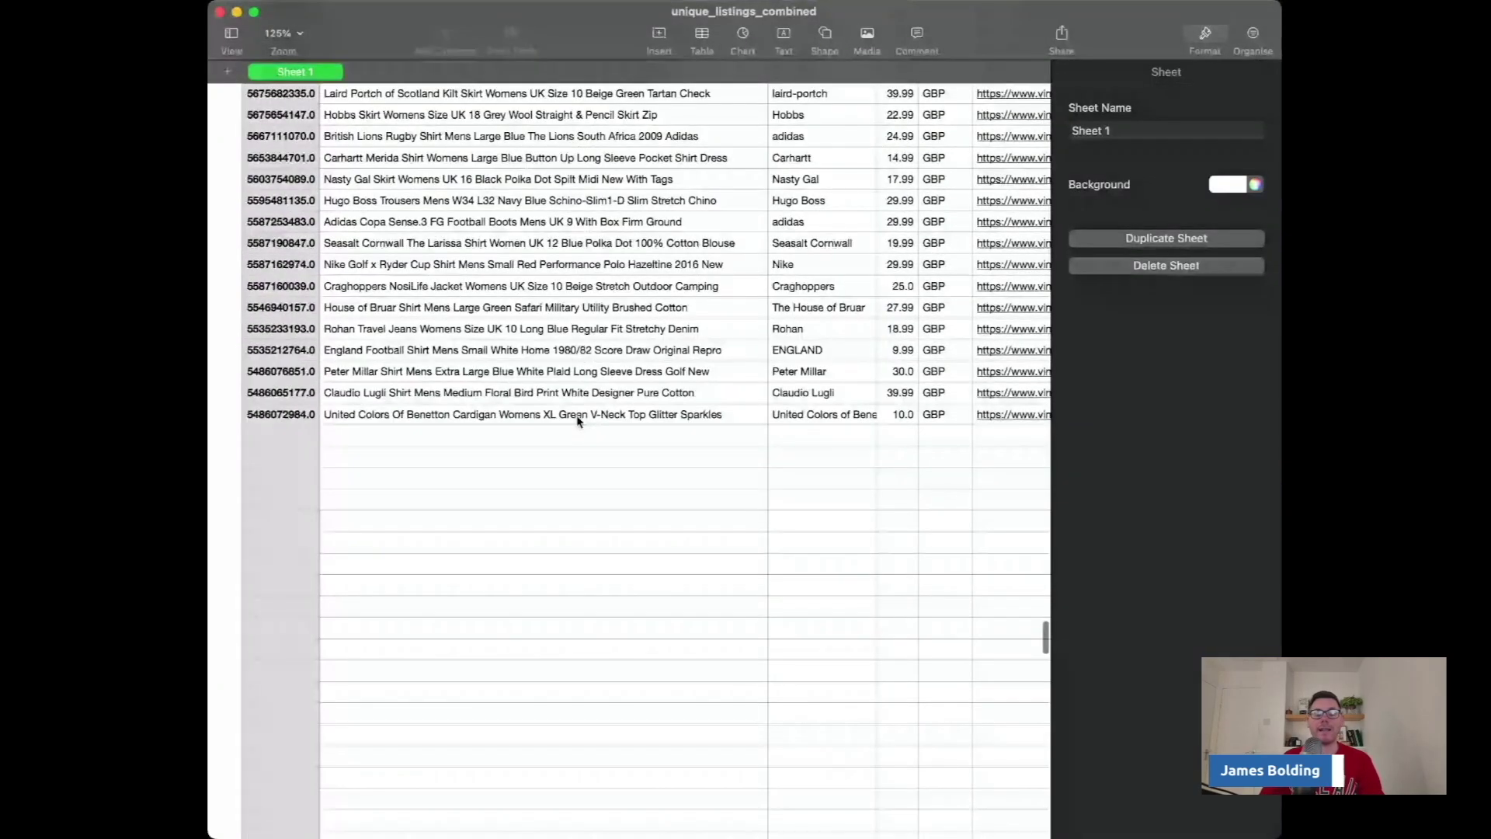
pyautogui.scroll(15, 537, 392)
pyautogui.scroll(20, 538, 392)
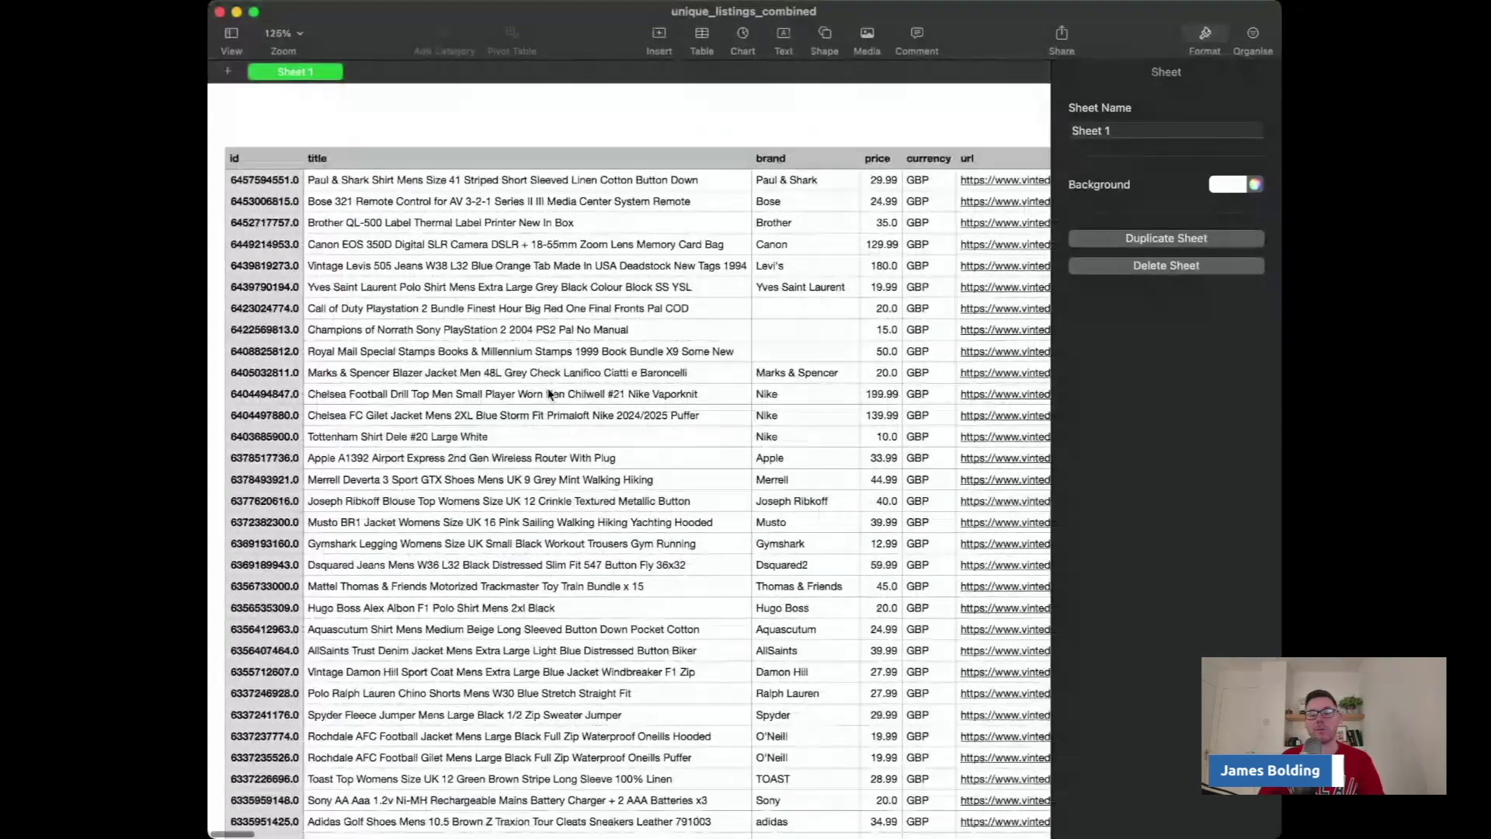
pyautogui.hscroll(-2, 550, 394)
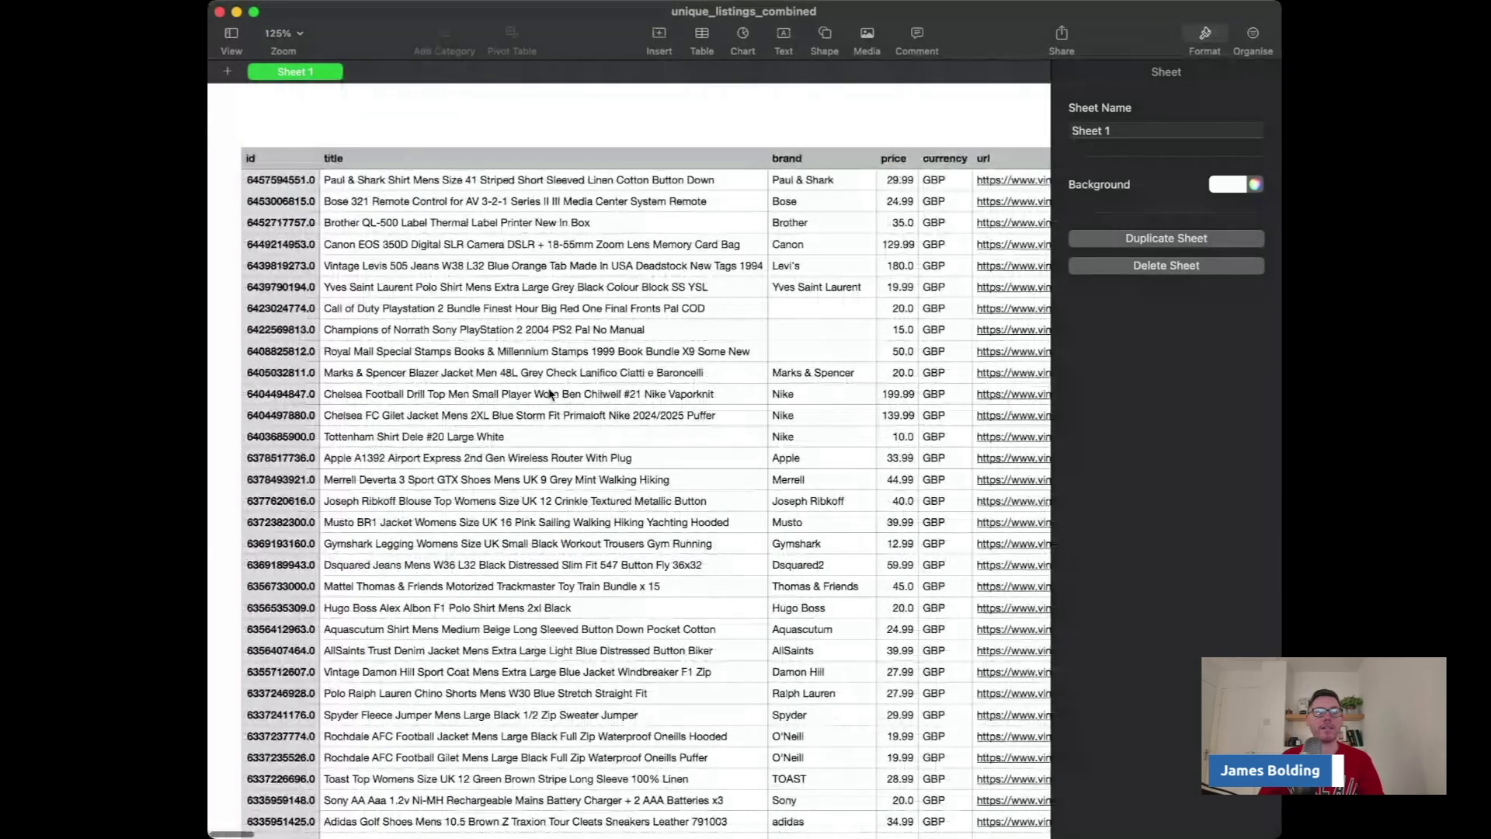
pyautogui.click(413, 179)
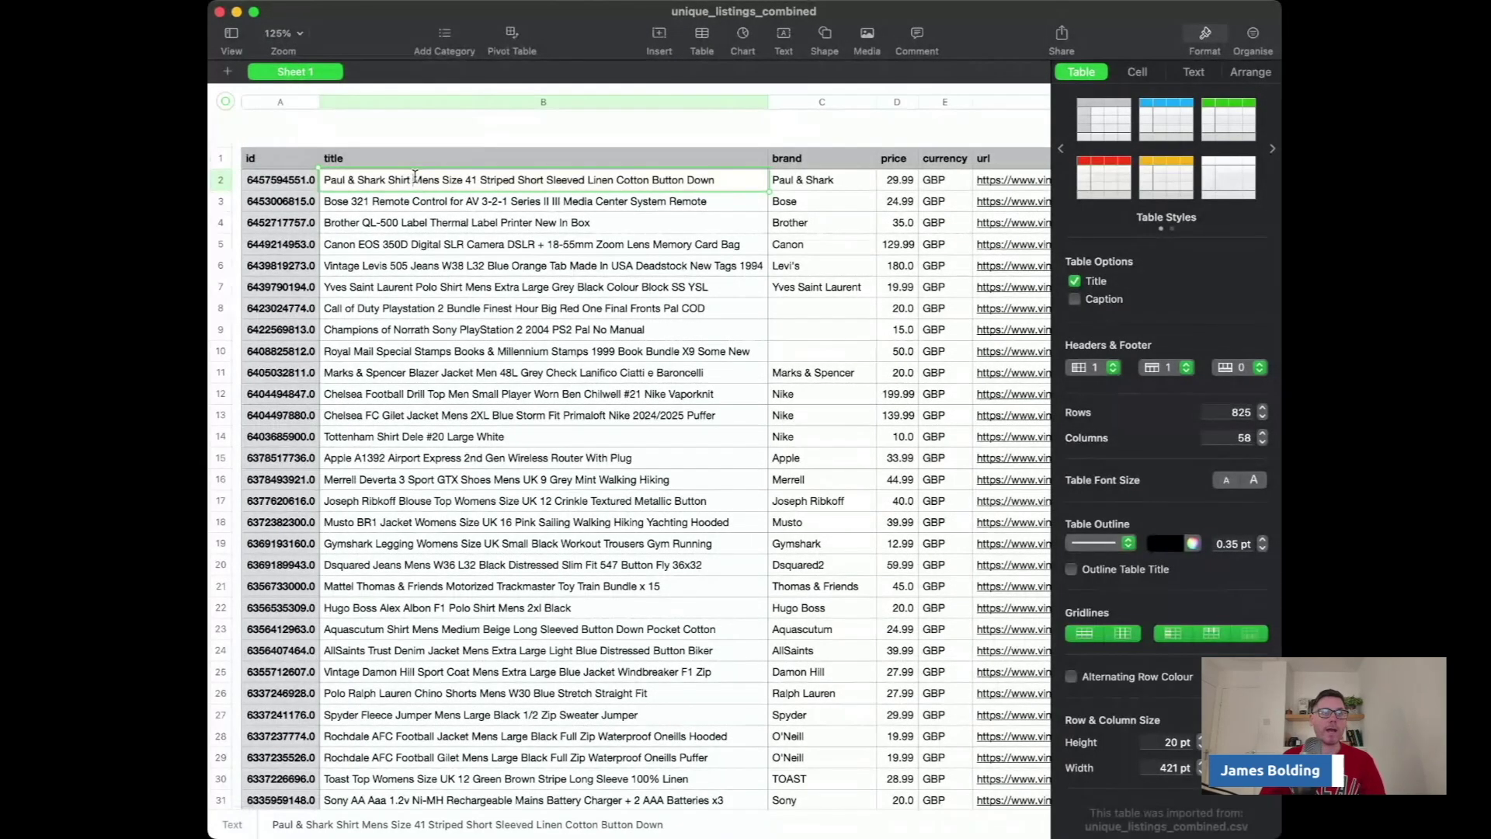
pyautogui.tripleClick(416, 179)
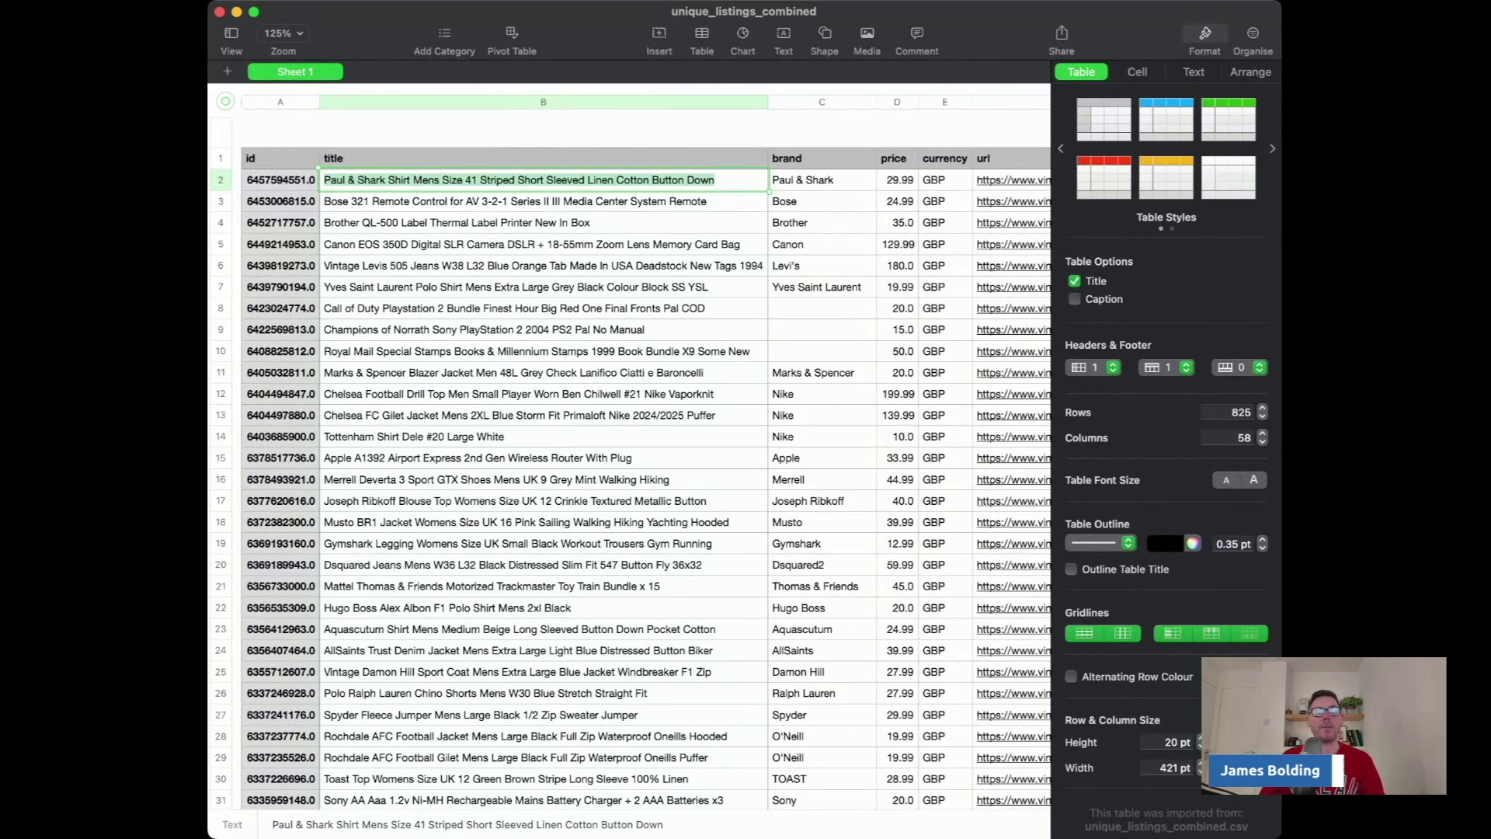
pyautogui.press('super+Tab')
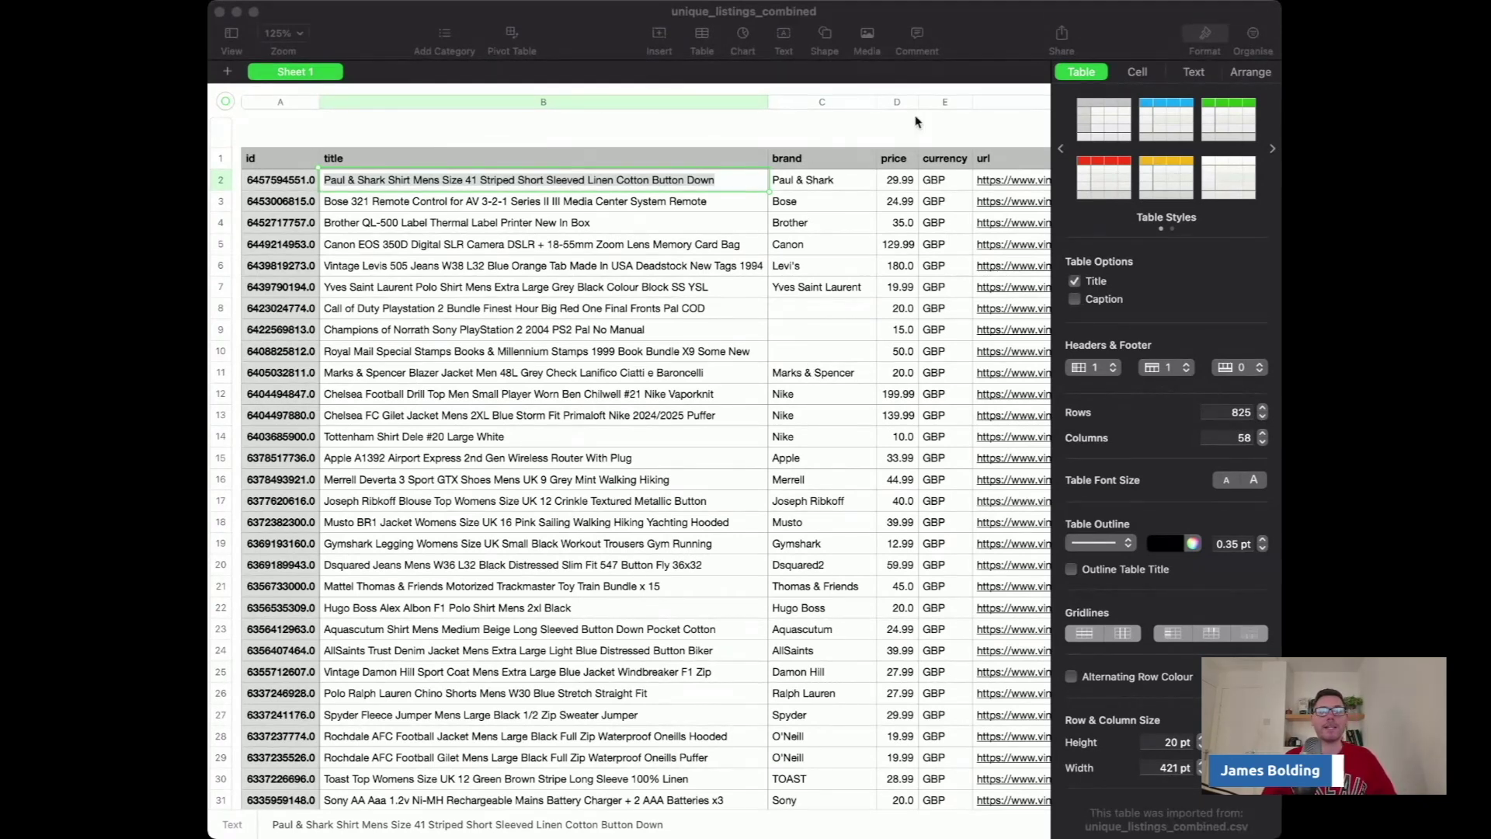
pyautogui.click(601, 17)
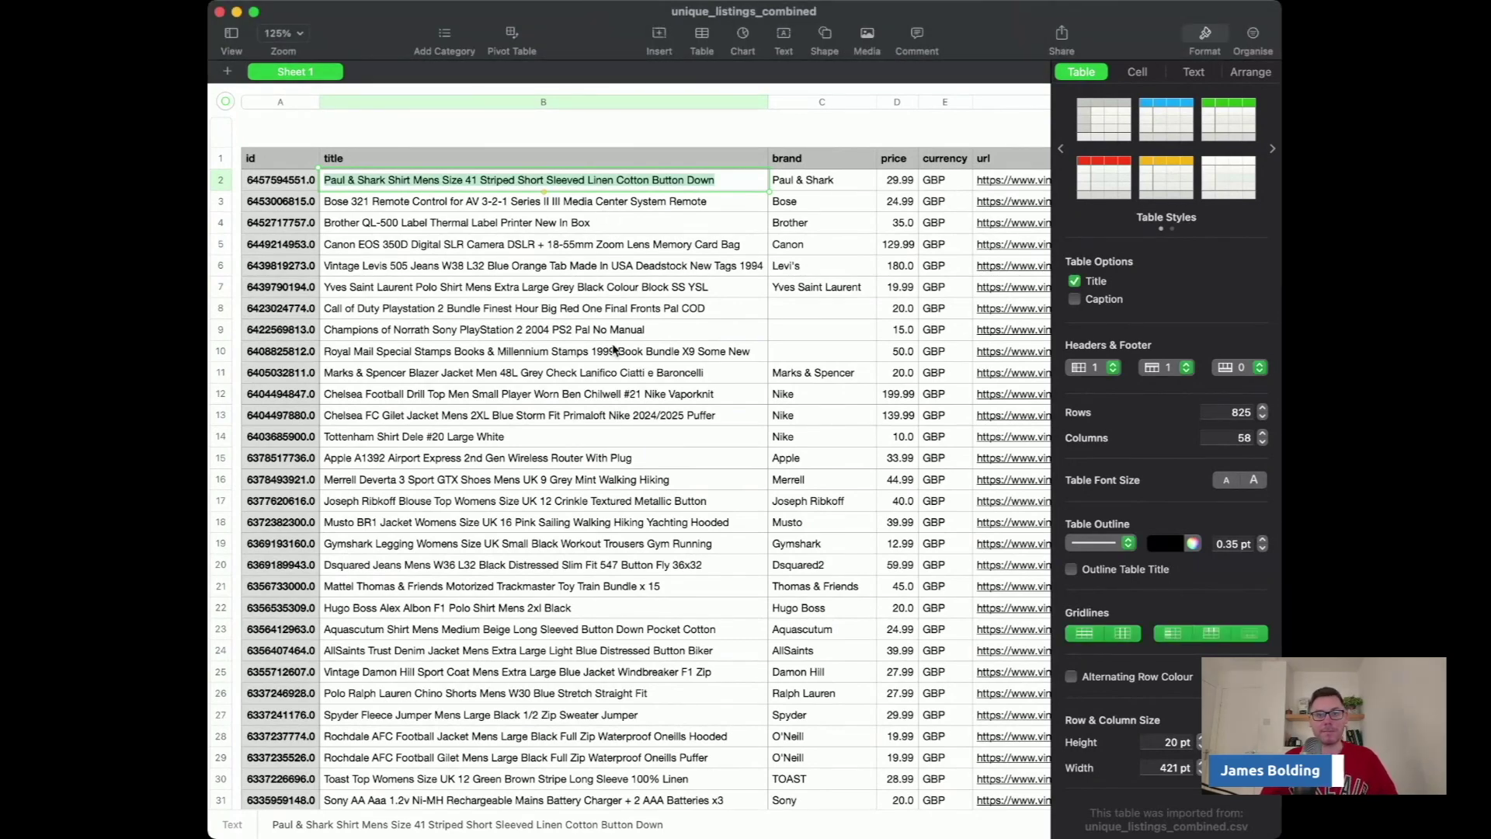
# - Examine the titles, brands, prices and Vinted URLs of the listings in the unique_listings_combined sheet
pyautogui.scroll(-10, 614, 351)
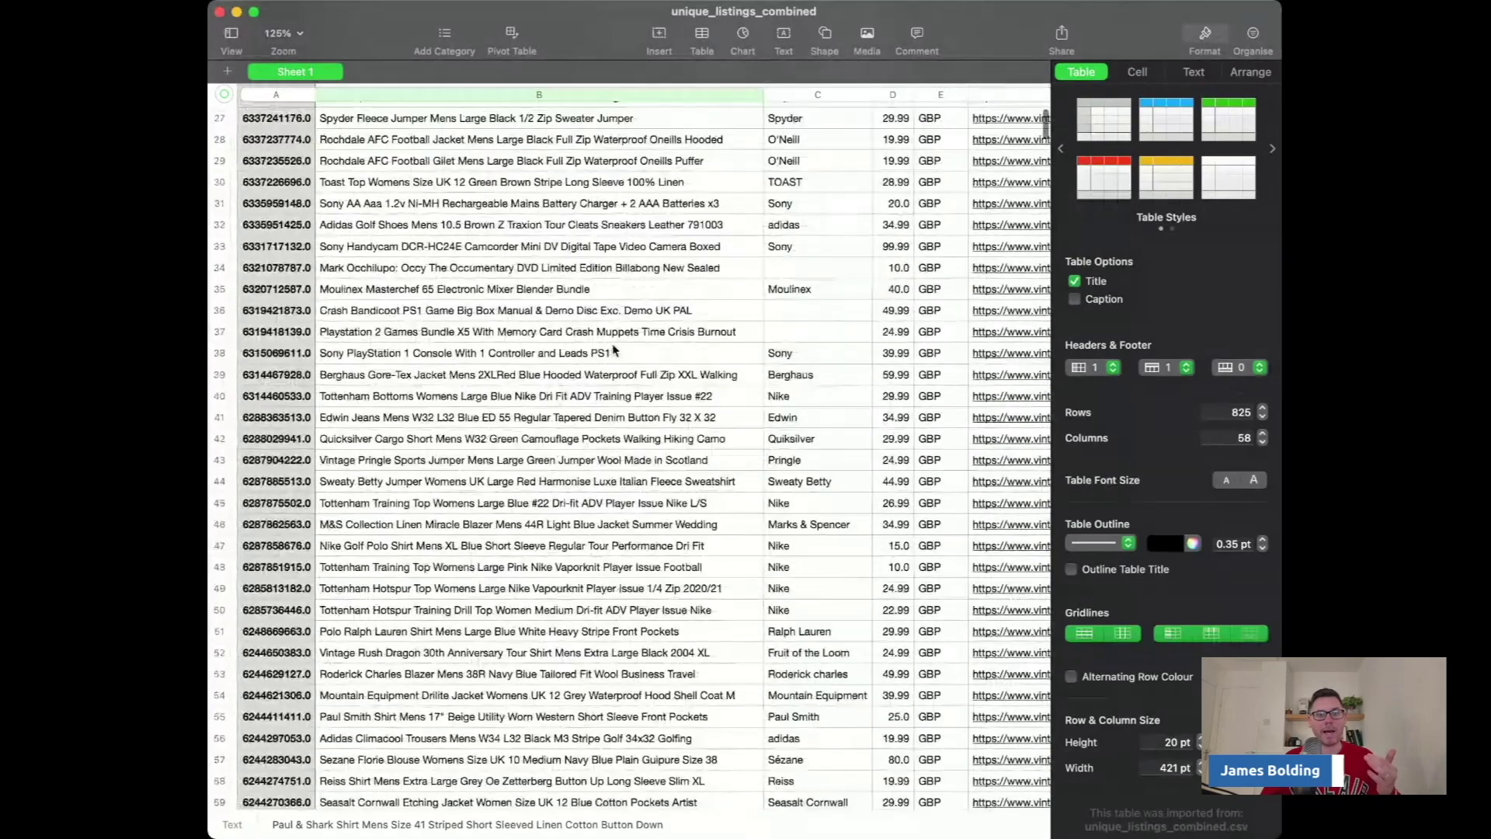
pyautogui.scroll(-7, 614, 351)
pyautogui.scroll(-12, 614, 351)
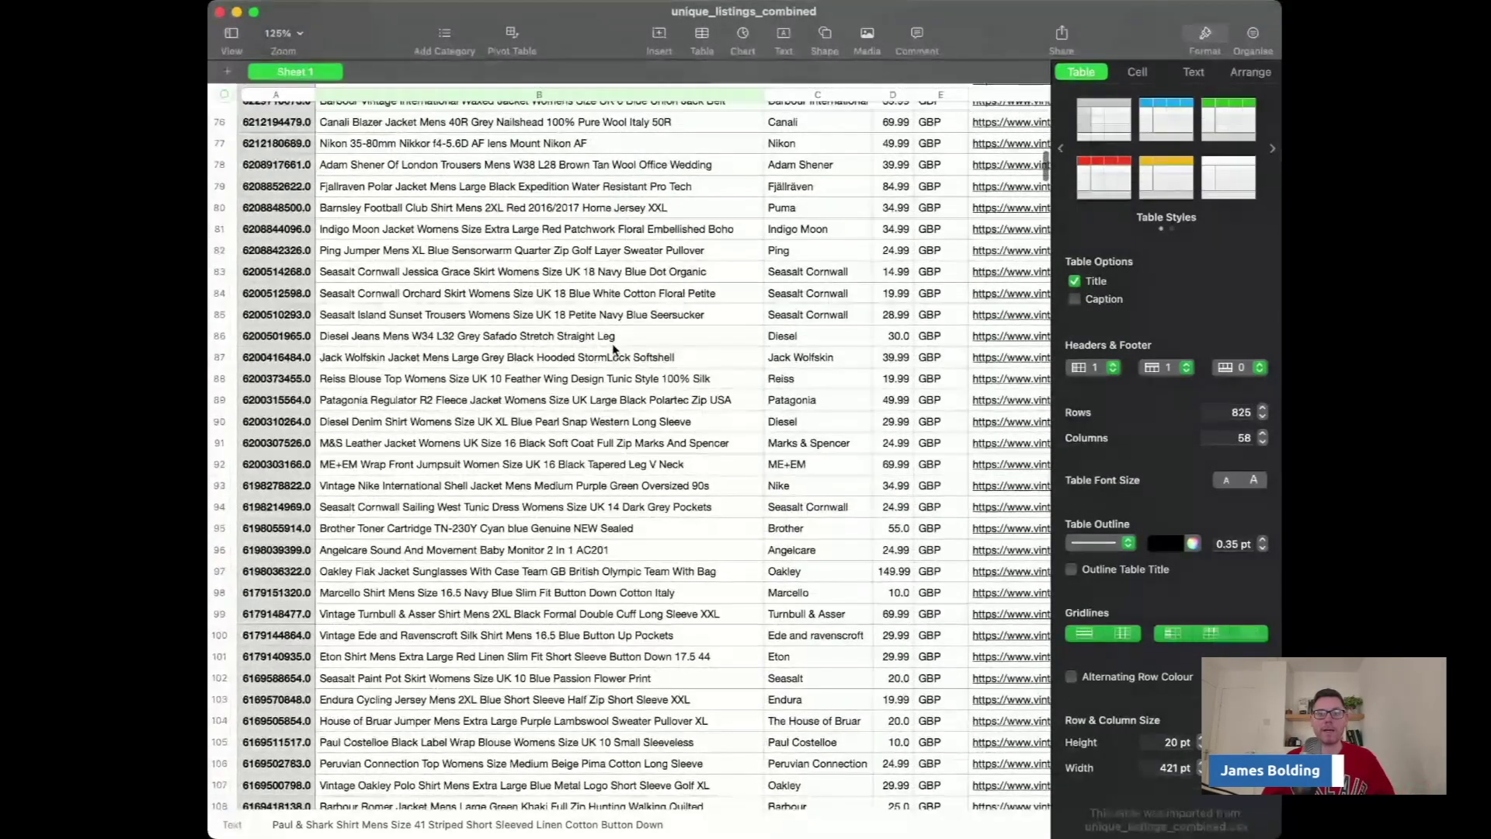
pyautogui.hscroll(8, 614, 351)
pyautogui.scroll(-2, 614, 351)
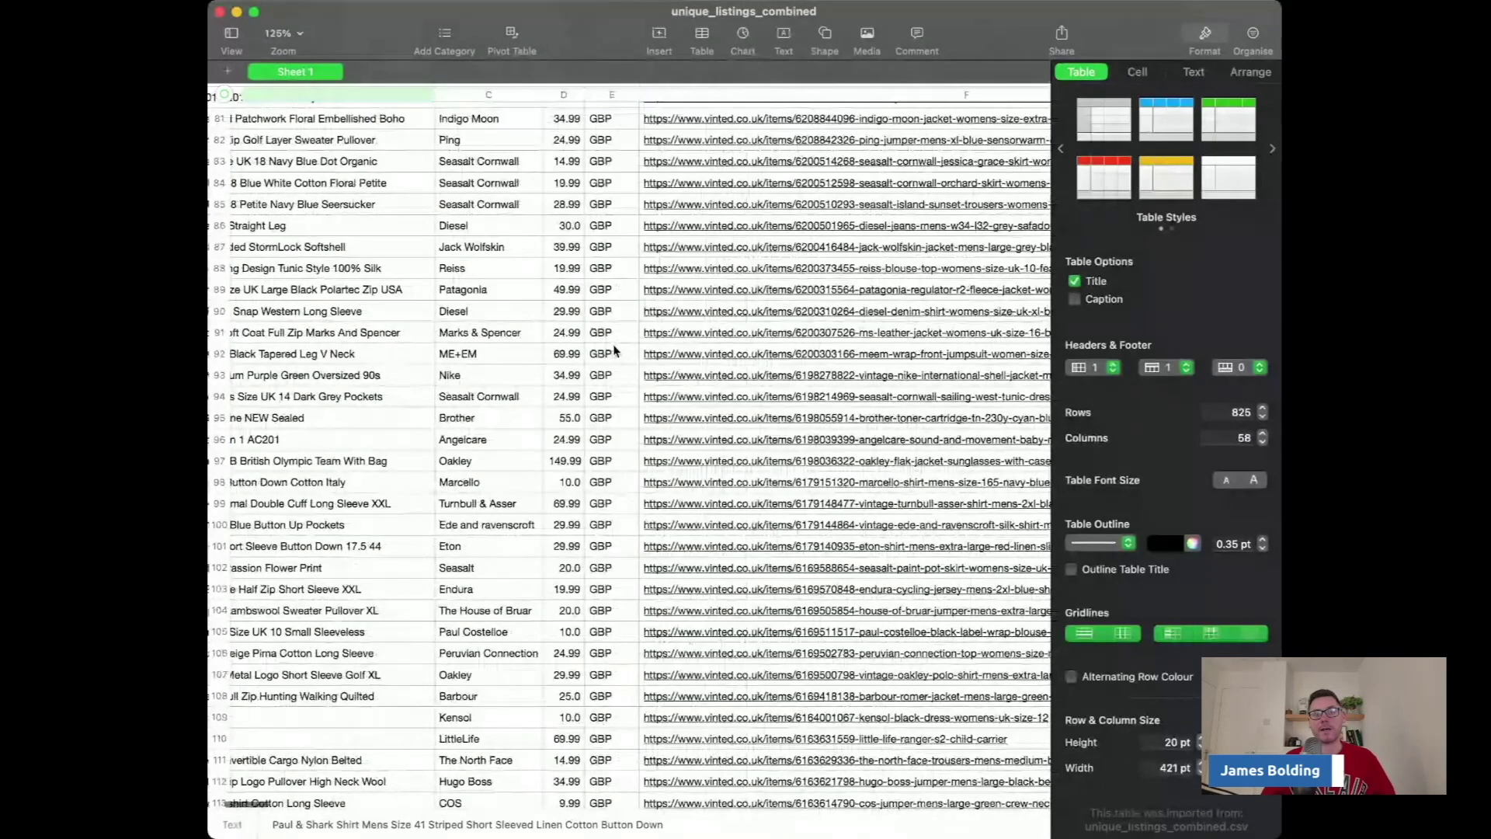
pyautogui.scroll(20, 614, 352)
pyautogui.hscroll(5, 595, 351)
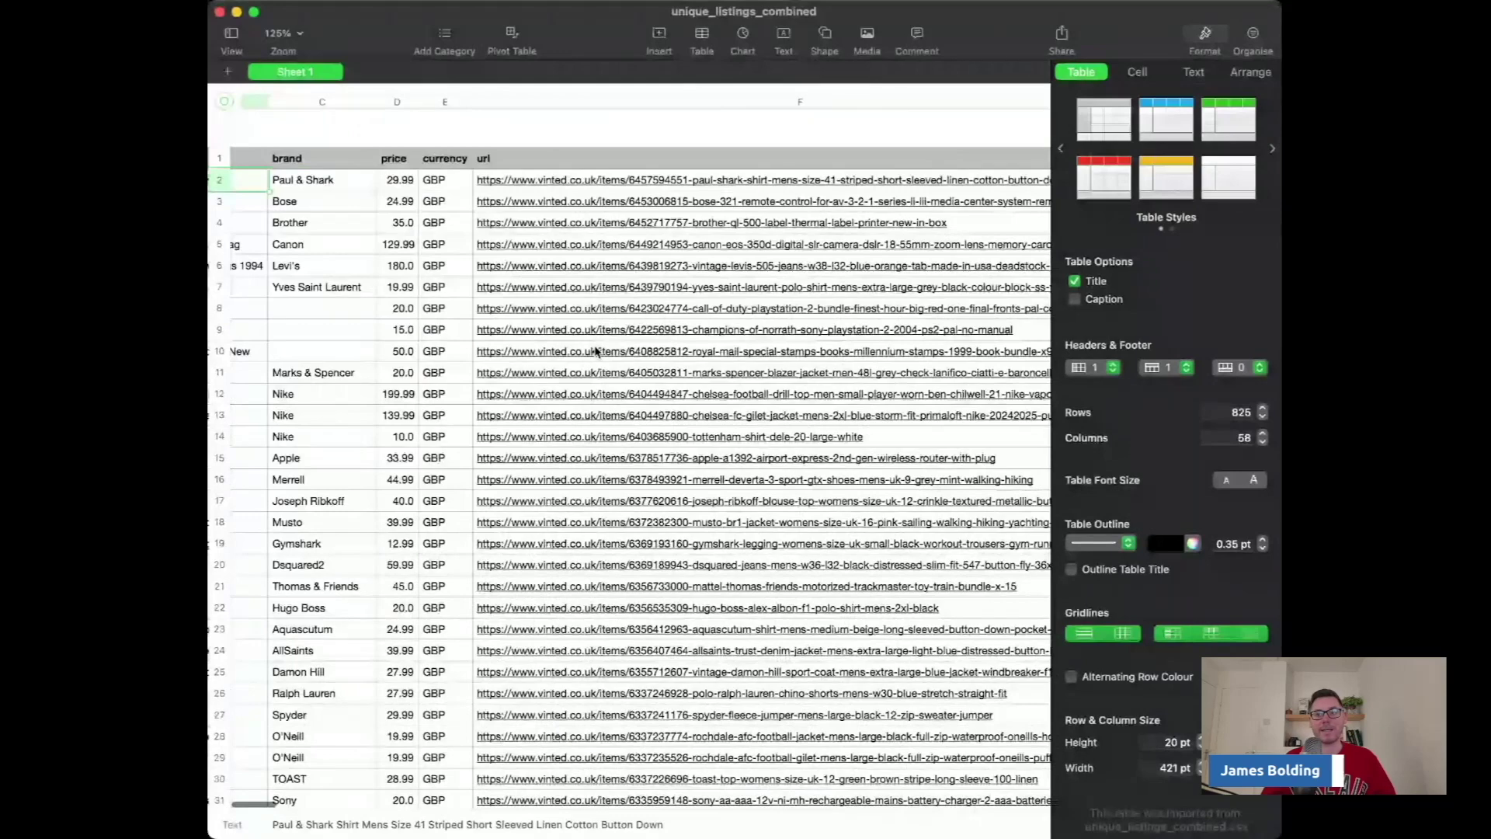
# - Open the Vinted URL of the Paul & Shark shirt from row 2 and delete that listing from Vinted
pyautogui.click(579, 185)
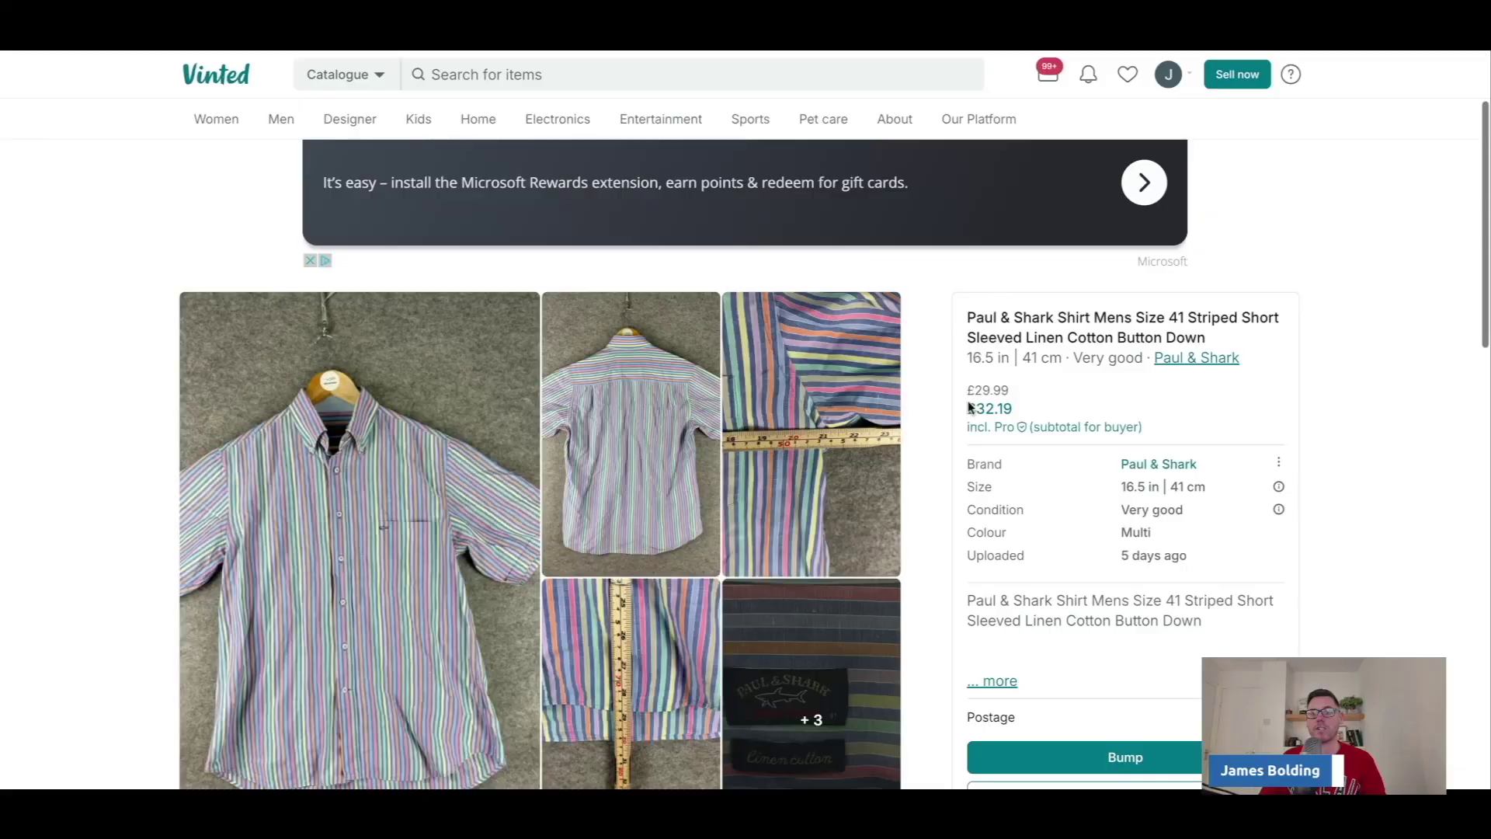
pyautogui.scroll(-5, 1125, 543)
pyautogui.click(1126, 565)
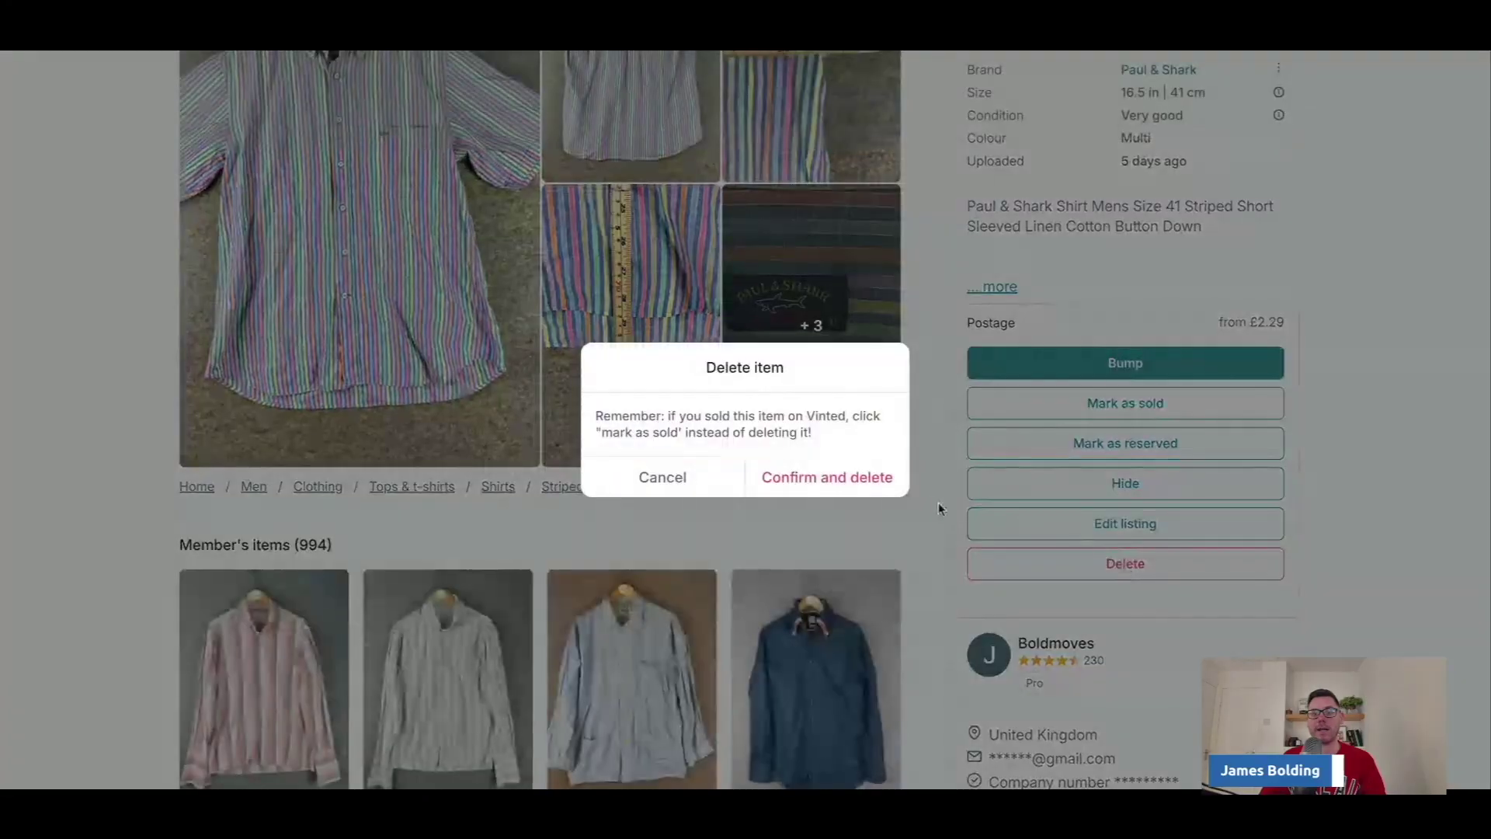
pyautogui.click(860, 486)
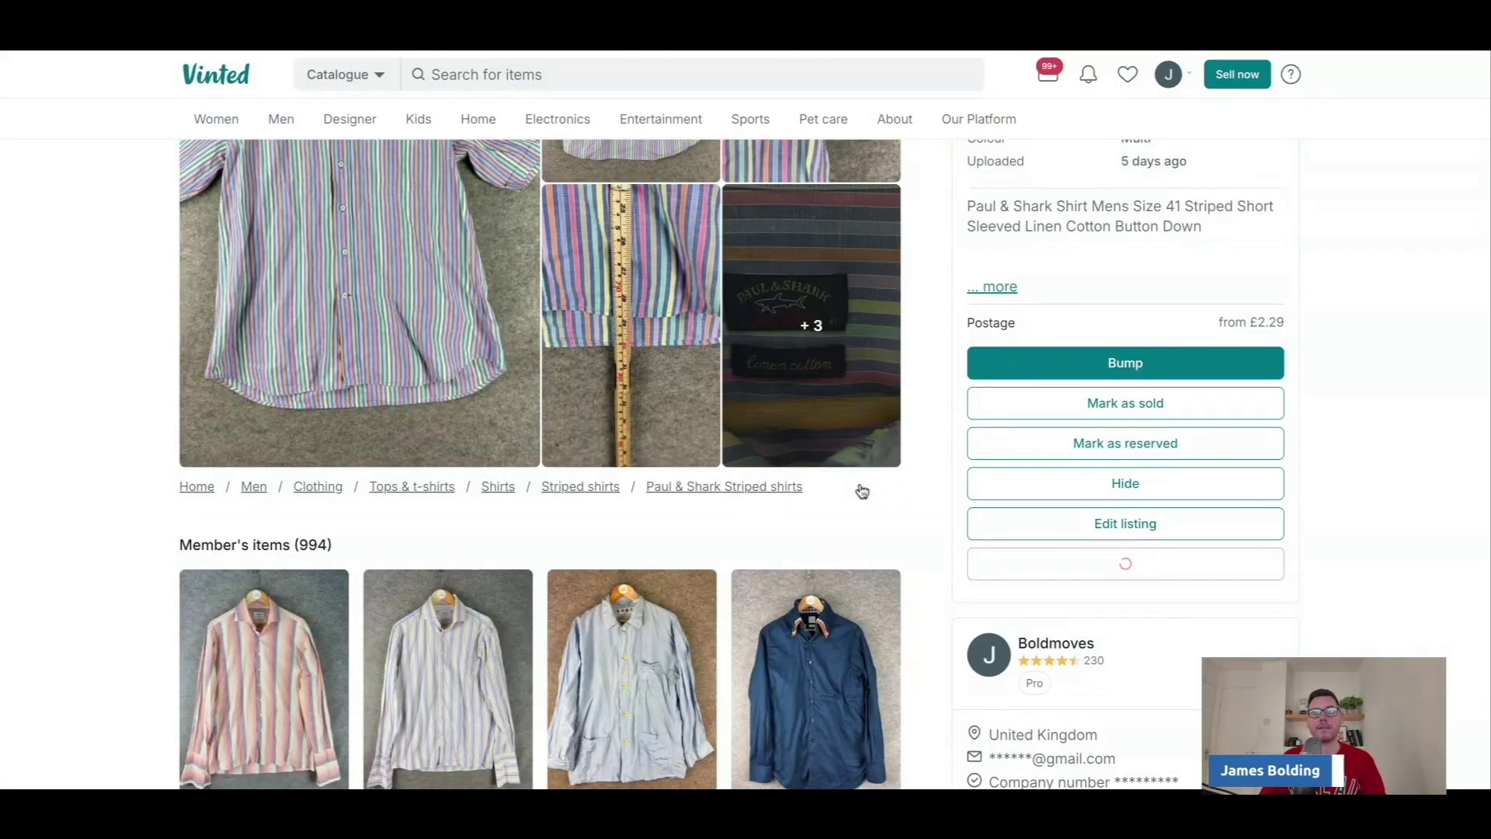